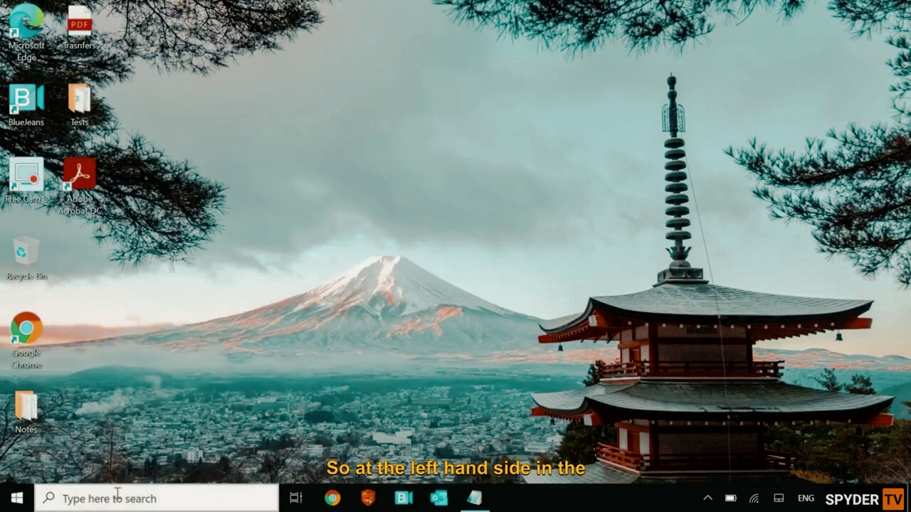
Open the Power & sleep settings and go on to the additional power settings.
{"action": "left_click", "coordinate": [115, 498]}
{"action": "type", "text": "power"}
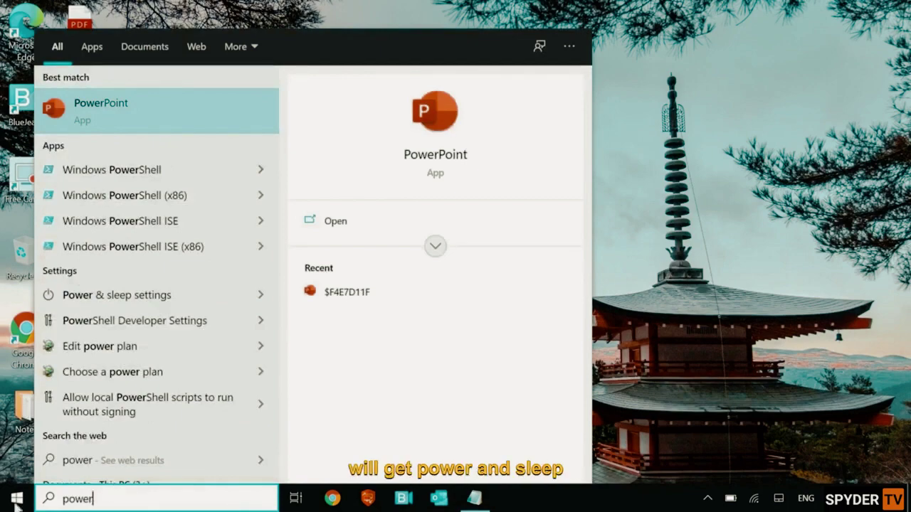
{"action": "left_click", "coordinate": [107, 296]}
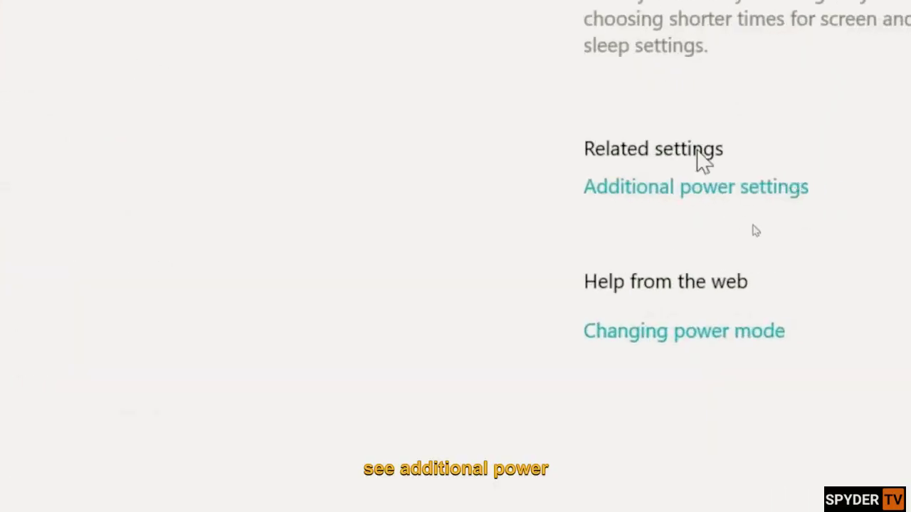
{"action": "left_click", "coordinate": [798, 200]}
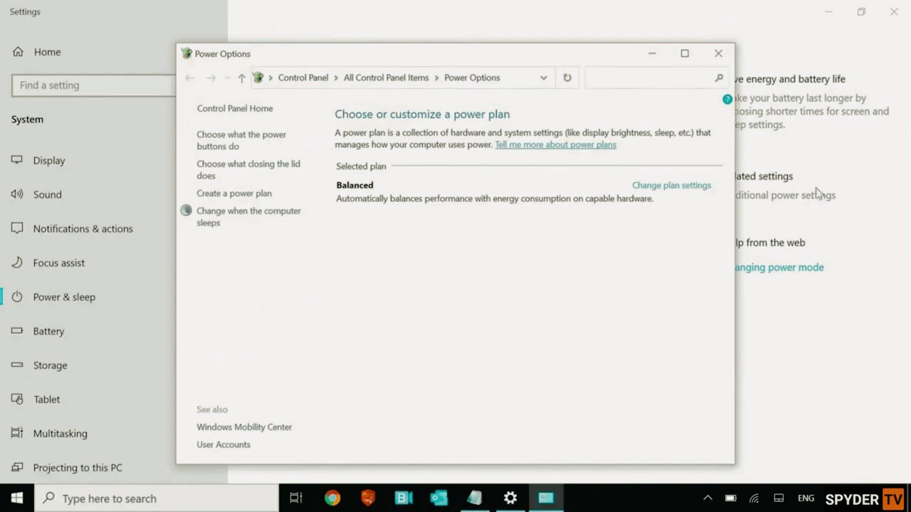
Check which power plans the Balanced plan's advanced power settings offer, then leave the plan settings without changes.
{"action": "left_click", "coordinate": [674, 185]}
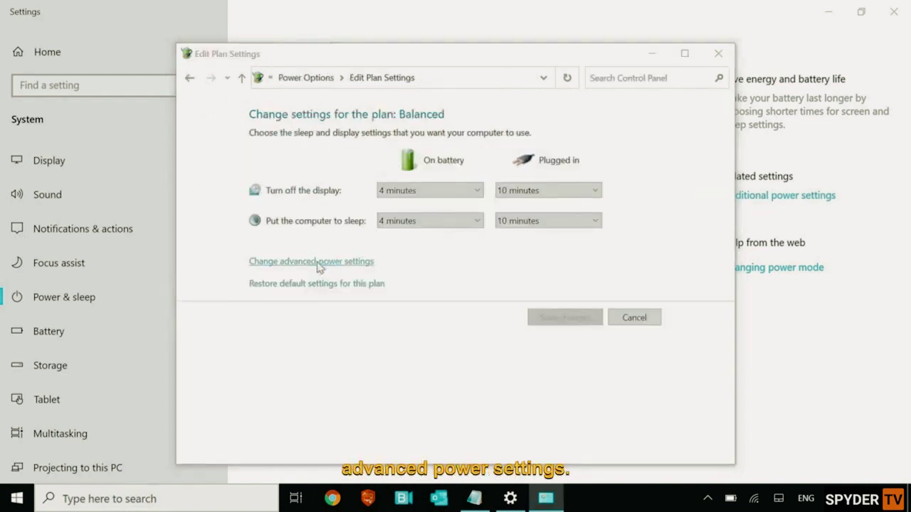
{"action": "left_click", "coordinate": [317, 263]}
{"action": "left_click", "coordinate": [459, 193]}
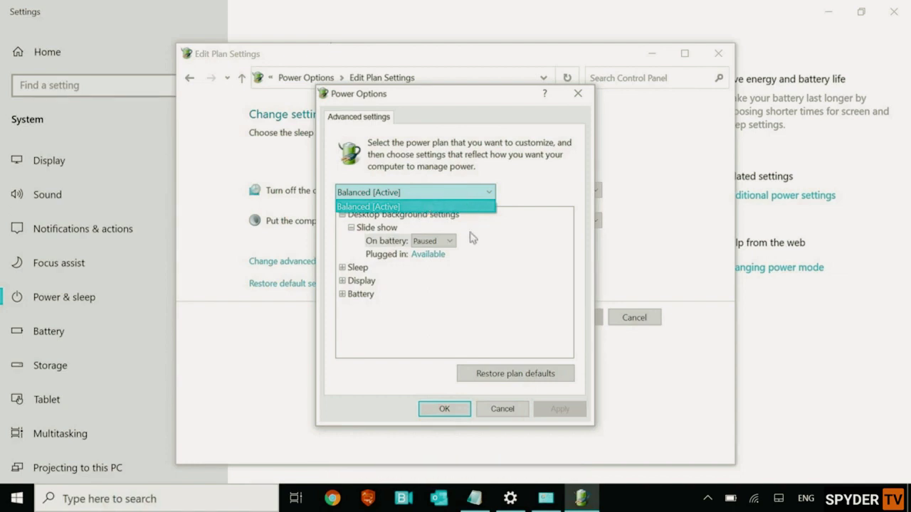
{"action": "left_click", "coordinate": [464, 207]}
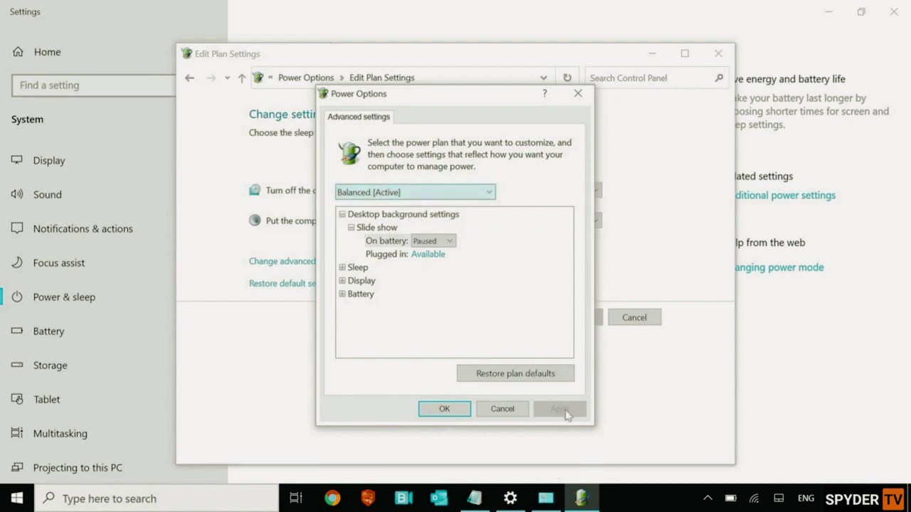
{"action": "left_click", "coordinate": [500, 412]}
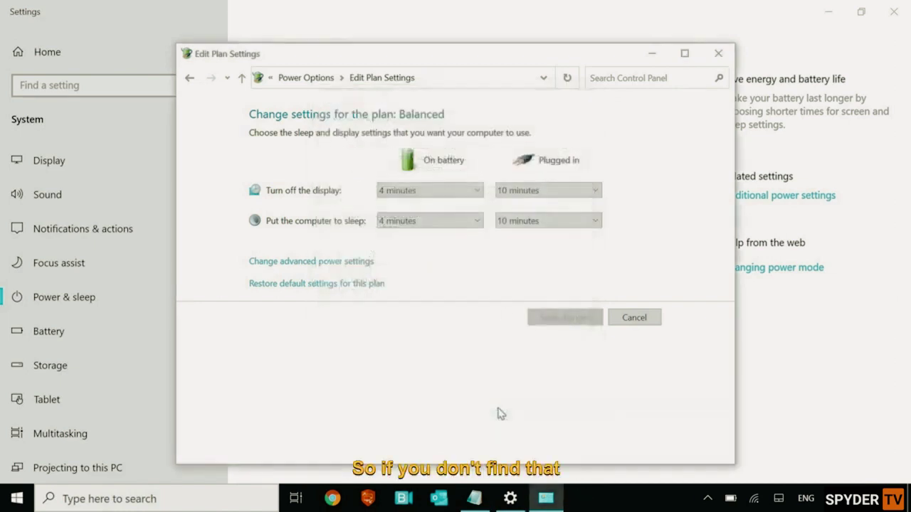
{"action": "left_click", "coordinate": [640, 316]}
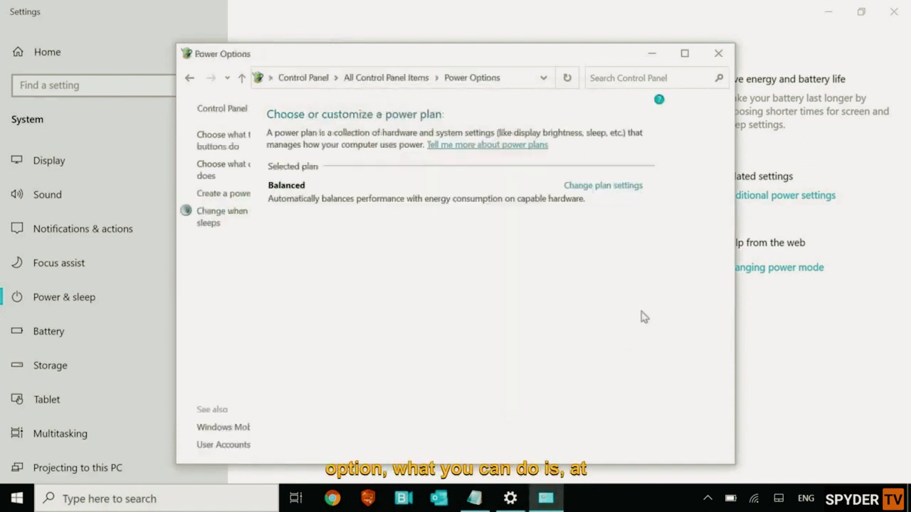
Try to create a power plan named My Custom Plan 1 based on Balanced, and cancel at its sleep and display settings.
{"action": "left_click", "coordinate": [252, 195]}
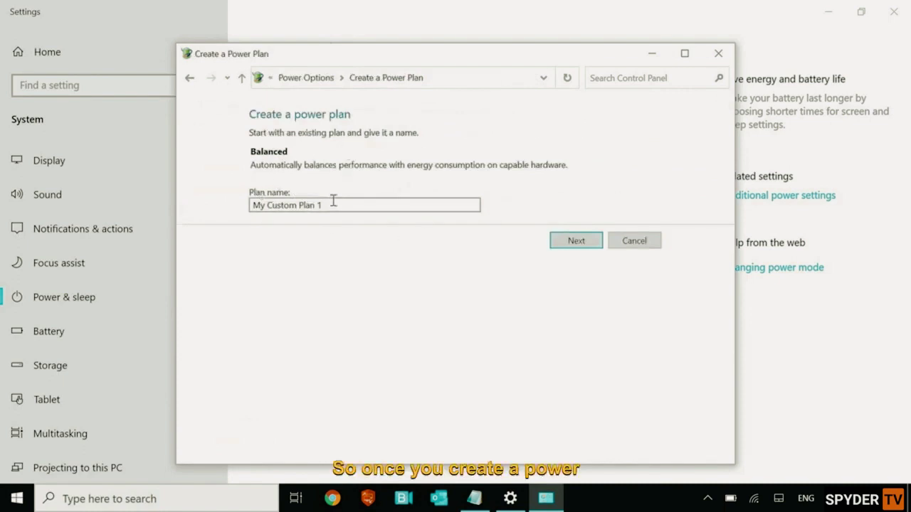
{"action": "left_click_drag", "start_coordinate": [334, 203], "coordinate": [249, 204]}
{"action": "key", "text": "BackSpace"}
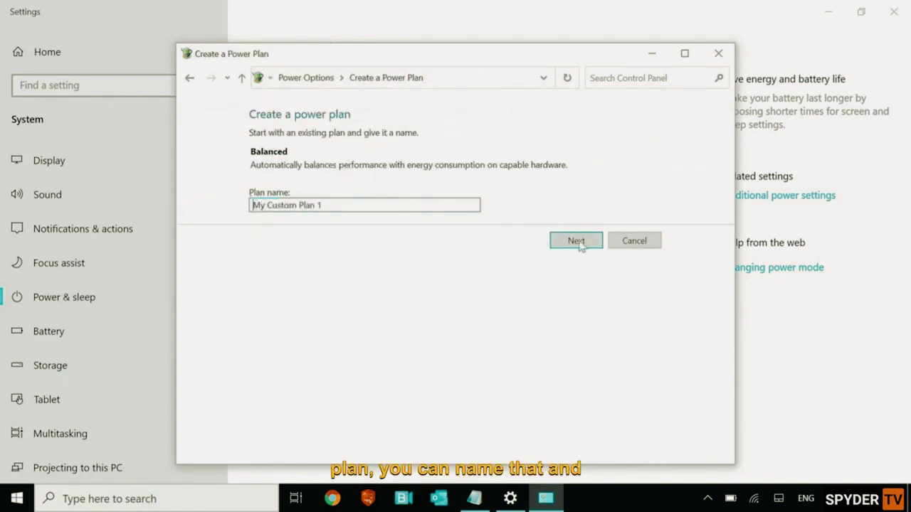
{"action": "left_click", "coordinate": [576, 241]}
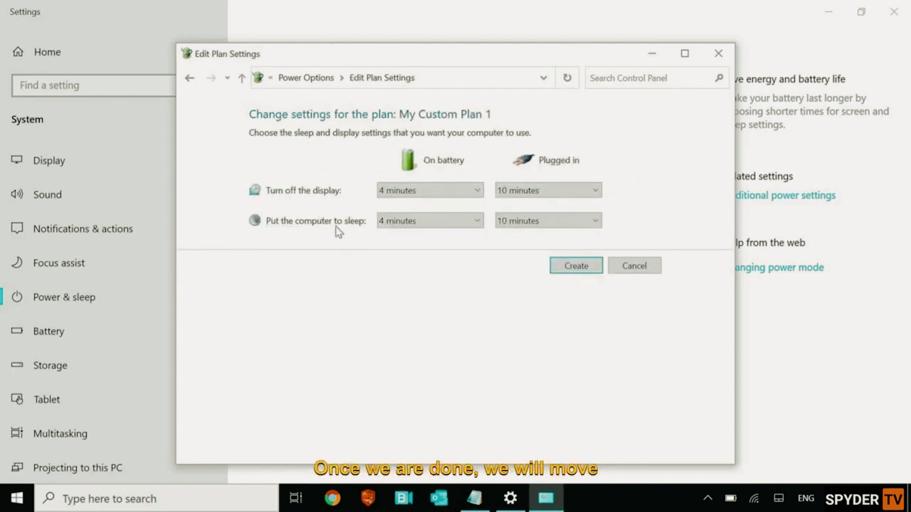
{"action": "left_click", "coordinate": [634, 265]}
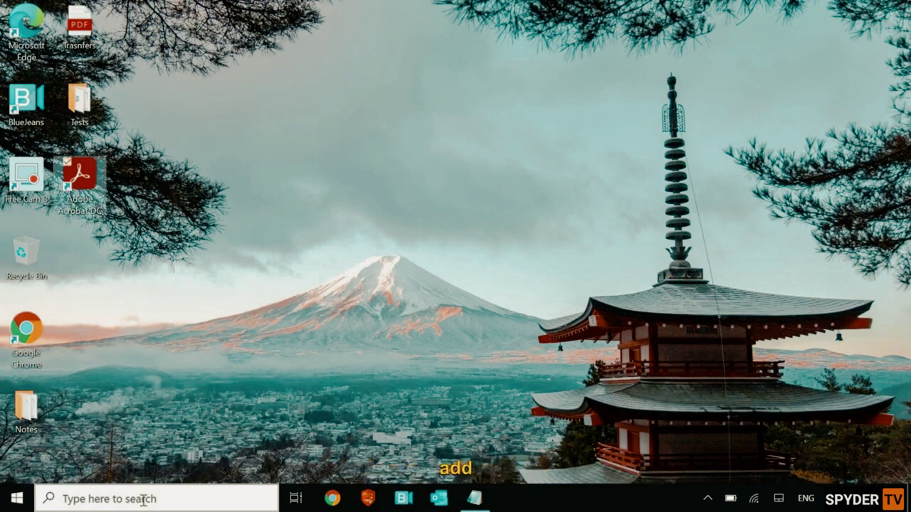
Look through the installed programs in Add or remove programs for ones to uninstall, expanding Voice Recorder's options, and close the settings.
{"action": "left_click", "coordinate": [143, 501]}
{"action": "type", "text": "add or"}
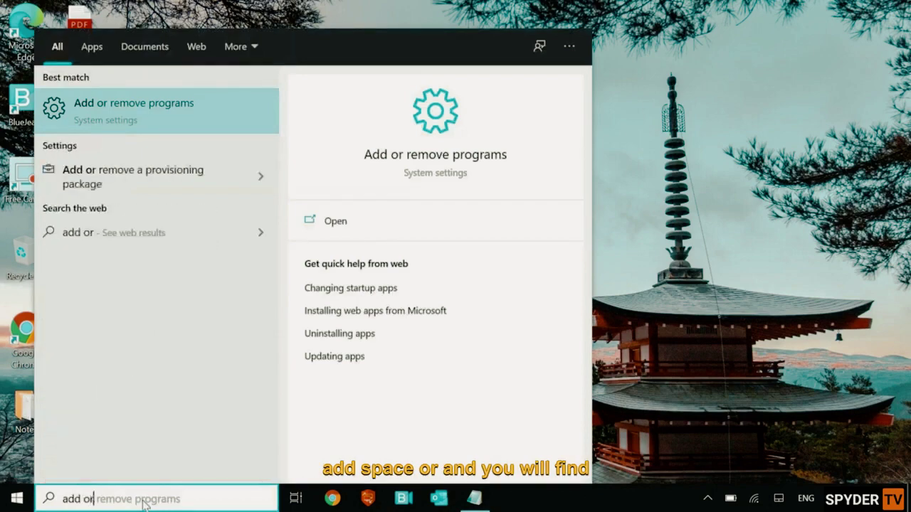
{"action": "left_click", "coordinate": [114, 114]}
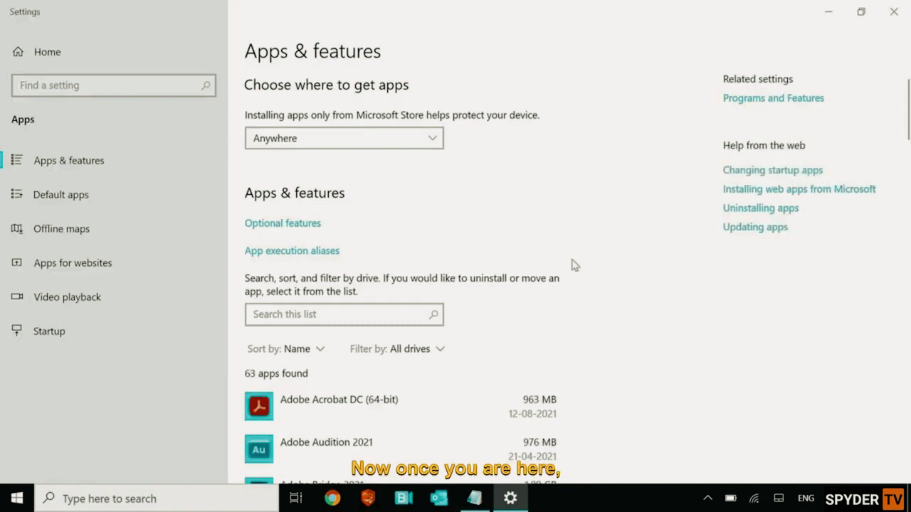
{"action": "scroll", "coordinate": [573, 264], "scroll_direction": "down", "scroll_amount": 2}
{"action": "scroll", "coordinate": [589, 258], "scroll_direction": "down", "scroll_amount": 10}
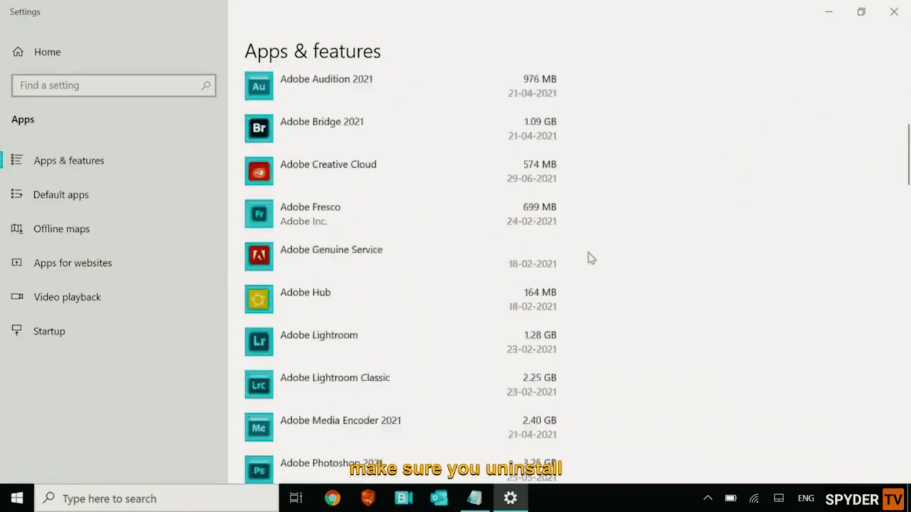
{"action": "scroll", "coordinate": [590, 258], "scroll_direction": "down", "scroll_amount": 7}
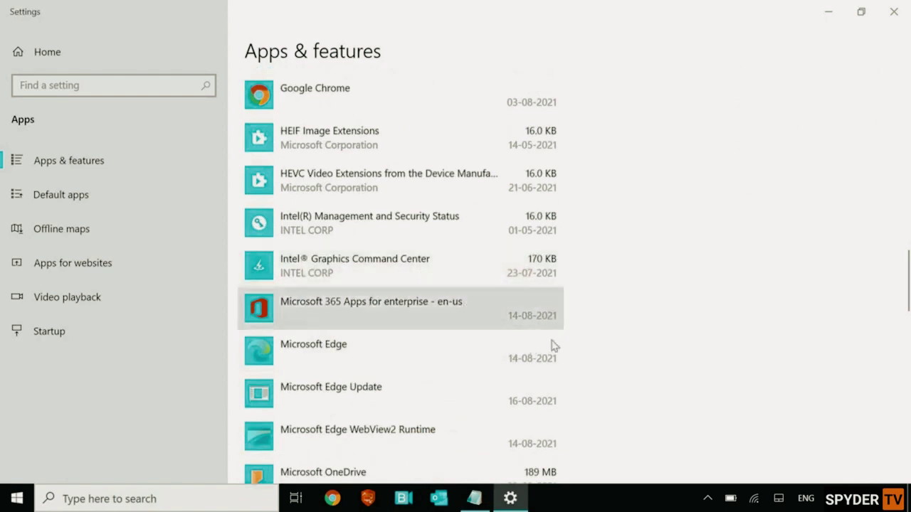
{"action": "scroll", "coordinate": [498, 285], "scroll_direction": "down", "scroll_amount": 10}
{"action": "left_click", "coordinate": [433, 195]}
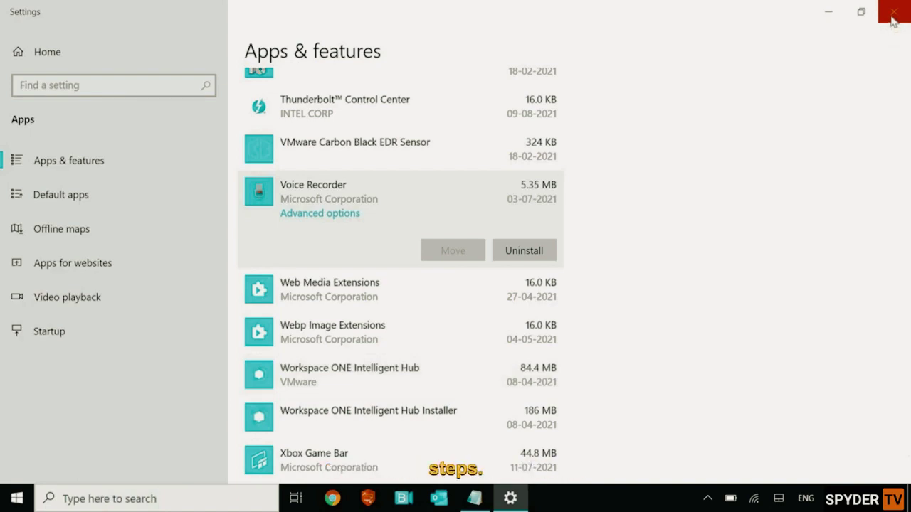
{"action": "left_click", "coordinate": [894, 12]}
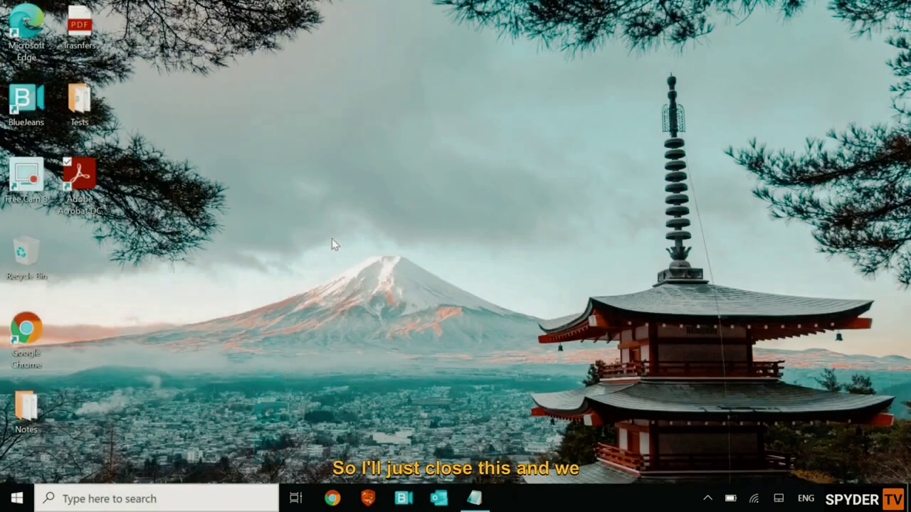
Open the Windows Temp folder by running the command temp.
{"action": "right_click", "coordinate": [19, 500]}
{"action": "left_click", "coordinate": [60, 425]}
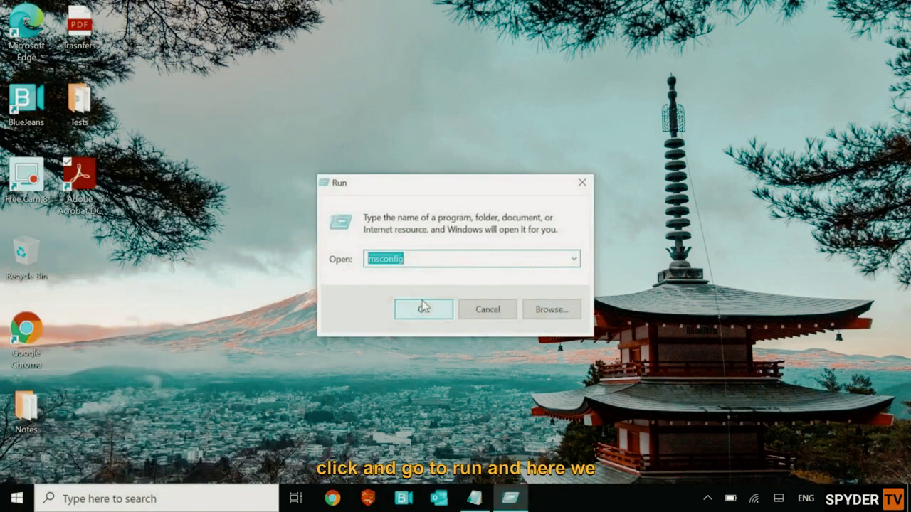
{"action": "type", "text": "tem"}
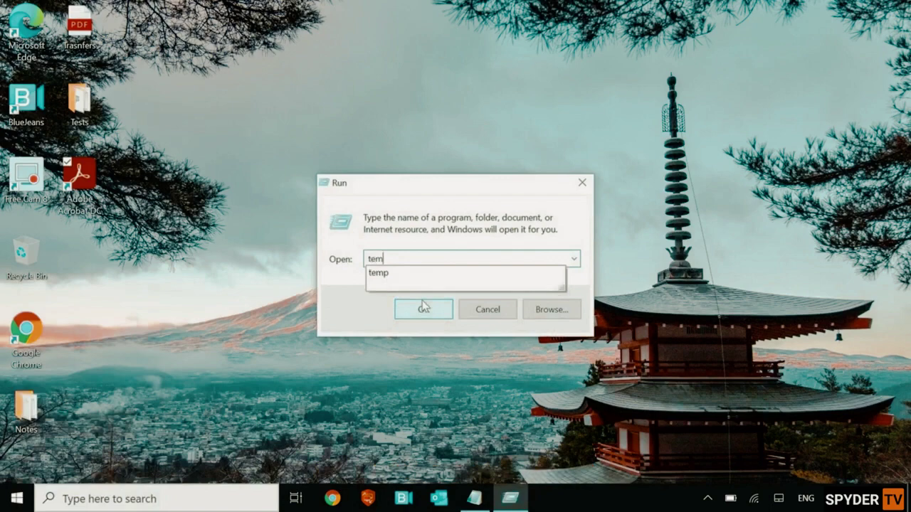
{"action": "type", "text": "p"}
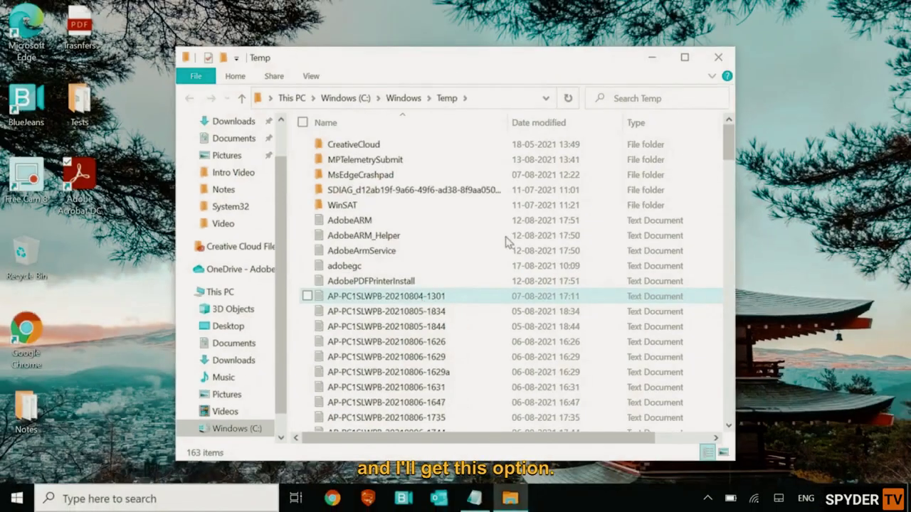
Permanently delete all items in the Windows Temp folder, skipping those that need administrator permission, and close the folder.
{"action": "left_click", "coordinate": [378, 177]}
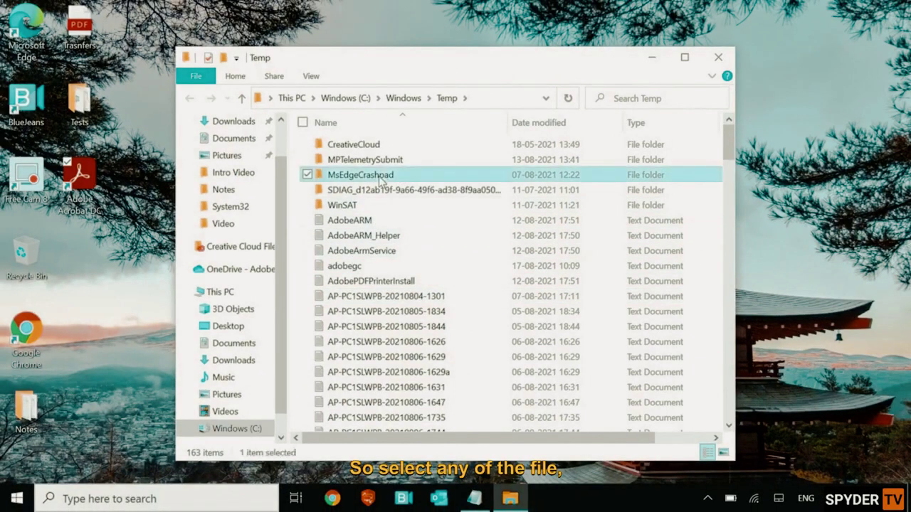
{"action": "key", "text": "ctrl+a"}
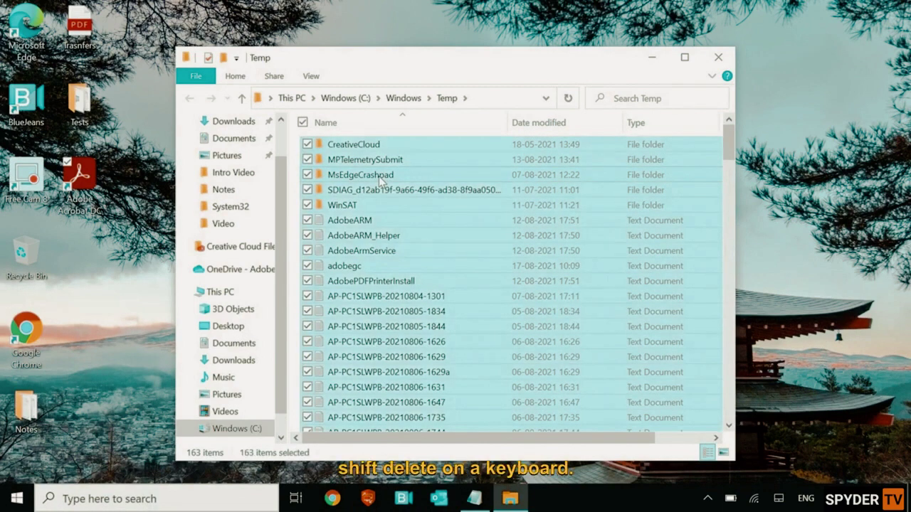
{"action": "key", "text": "shift+Delete"}
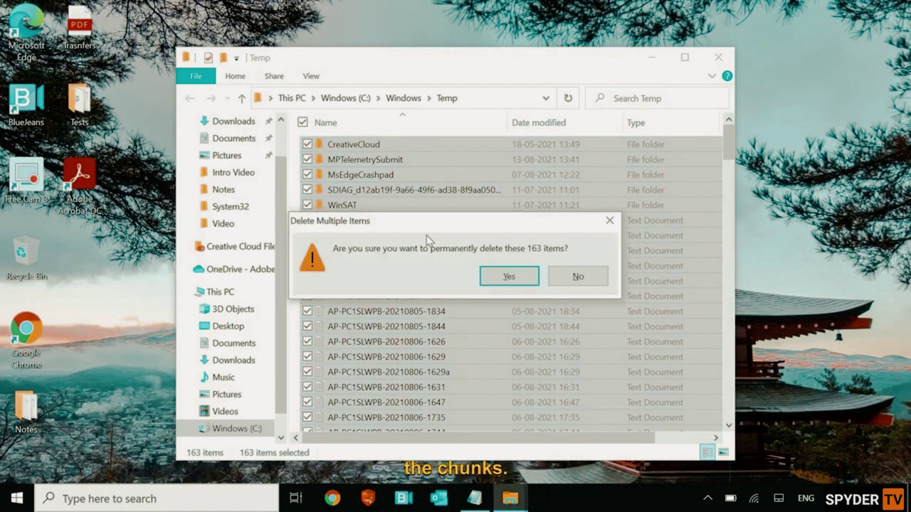
{"action": "key", "text": "Return"}
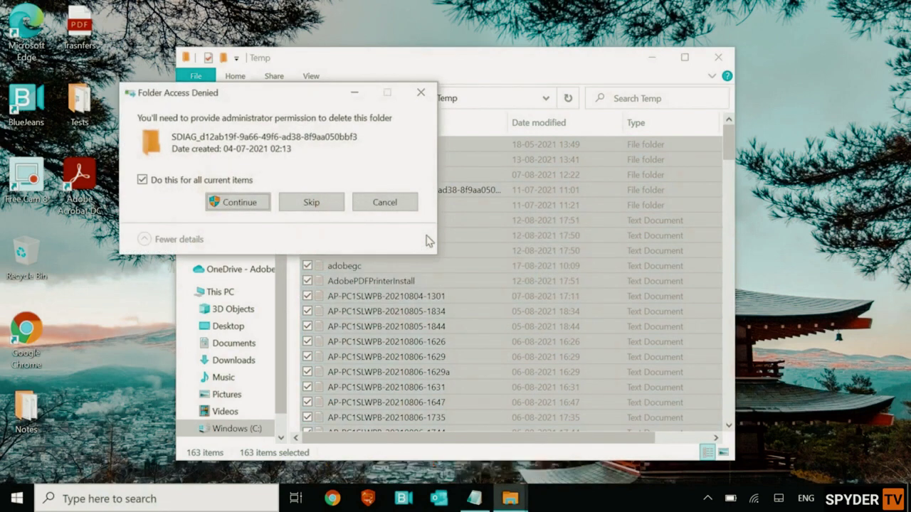
{"action": "left_click", "coordinate": [317, 206]}
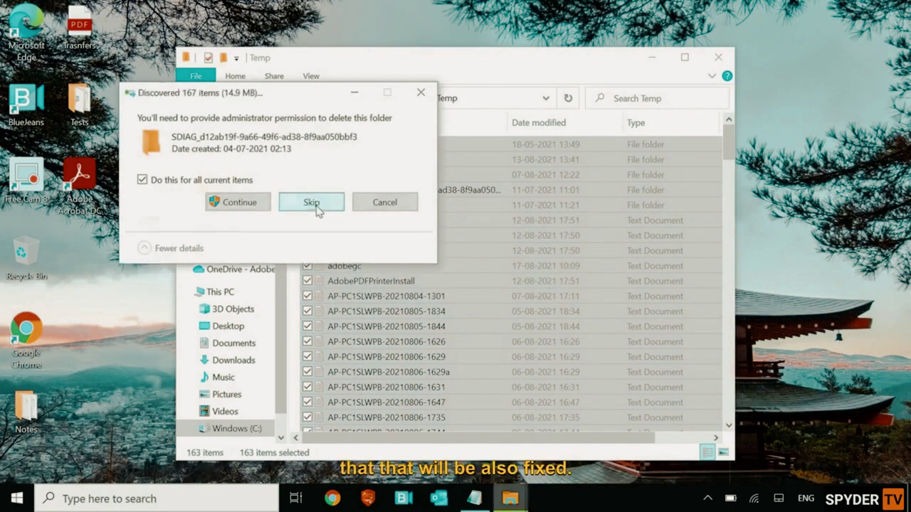
{"action": "left_click", "coordinate": [422, 95]}
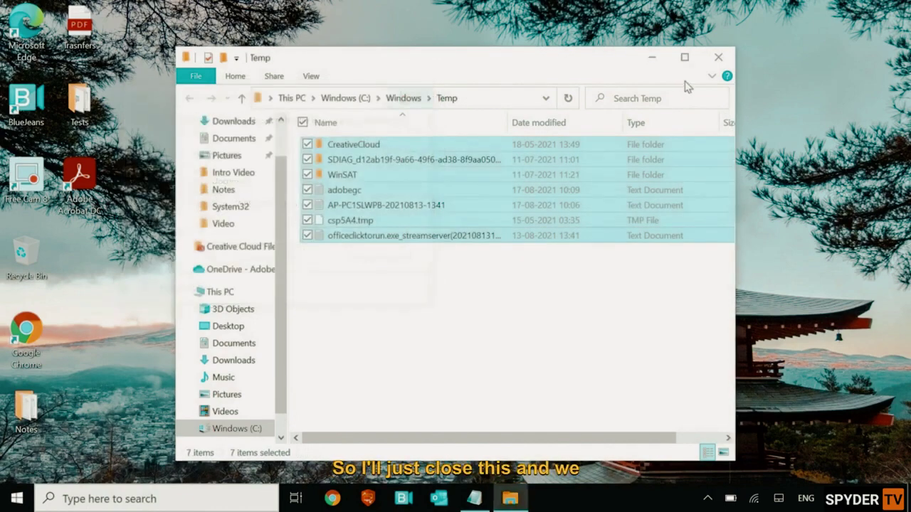
{"action": "left_click", "coordinate": [718, 57]}
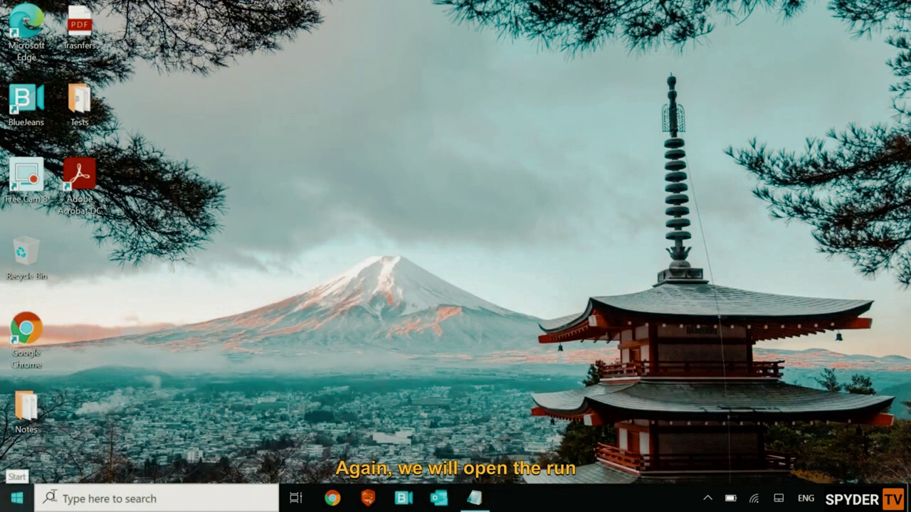
Open the user profile's local Temp folder by running the command %temp%.
{"action": "left_click", "coordinate": [94, 499]}
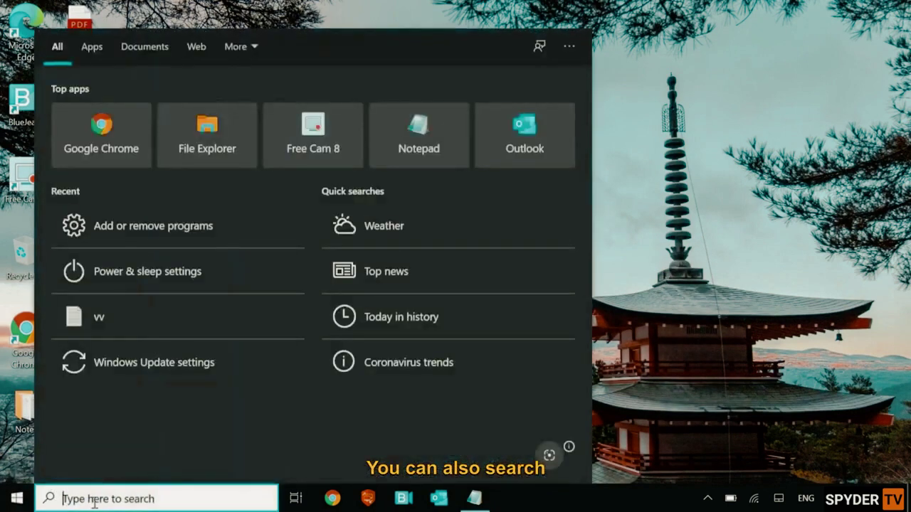
{"action": "type", "text": "run"}
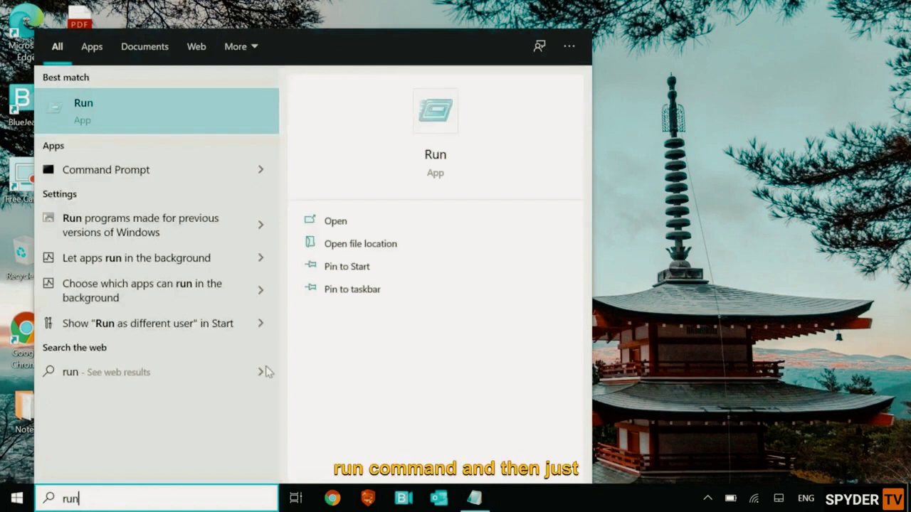
{"action": "left_click", "coordinate": [345, 222]}
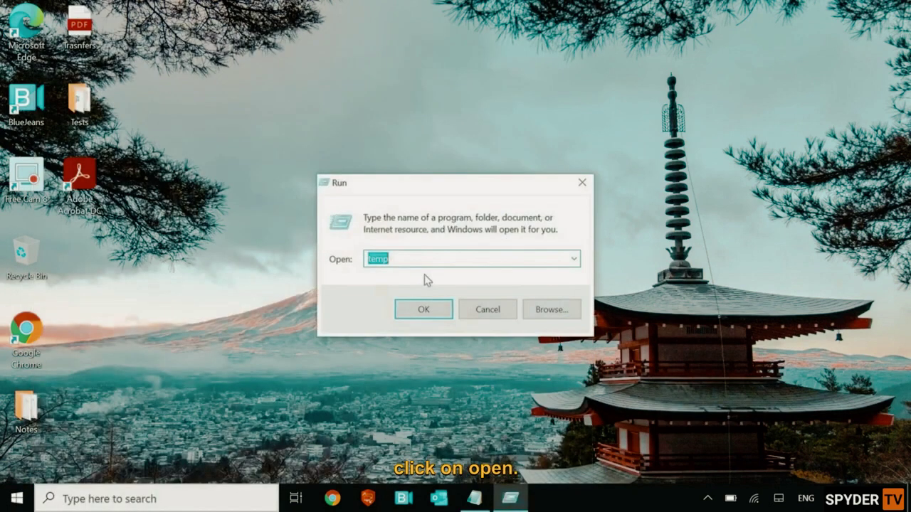
{"action": "key", "text": "Home"}
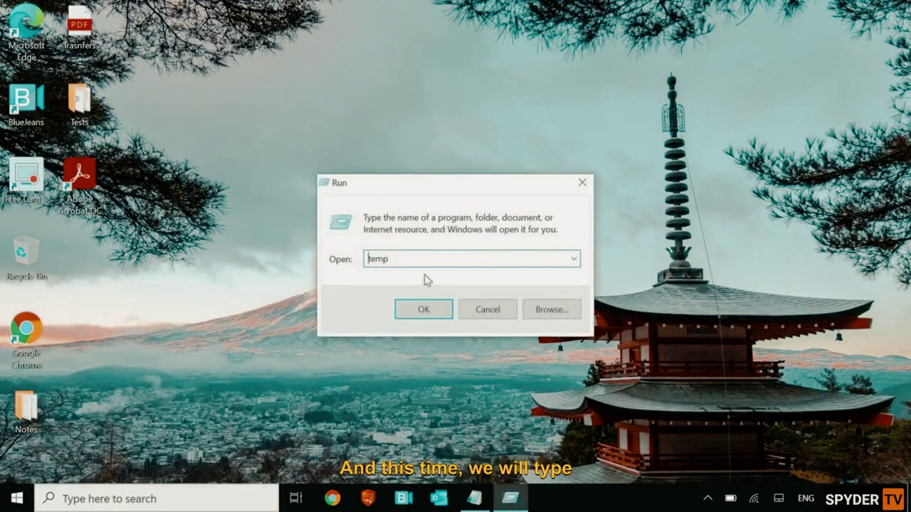
{"action": "type", "text": "%"}
{"action": "key", "text": "Right"}
{"action": "key", "text": "Right"}
{"action": "key", "text": "Right"}
{"action": "key", "text": "Right"}
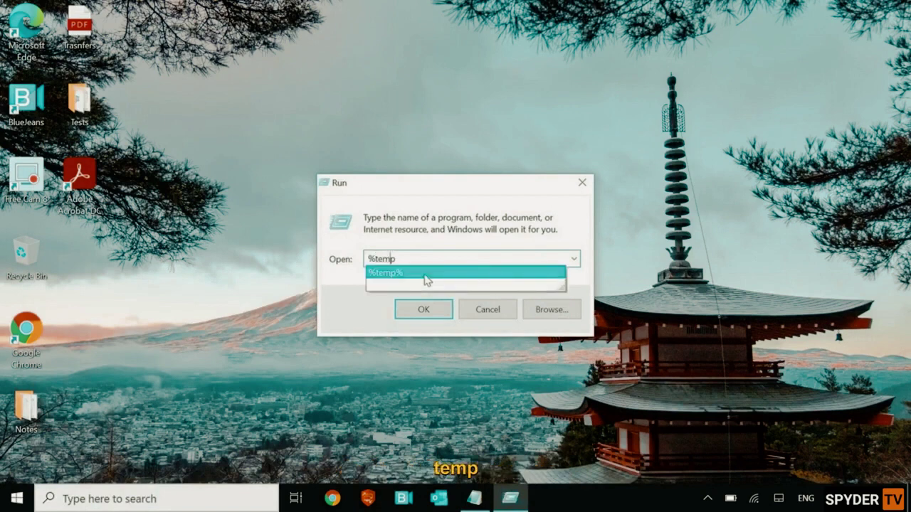
{"action": "left_click", "coordinate": [426, 275]}
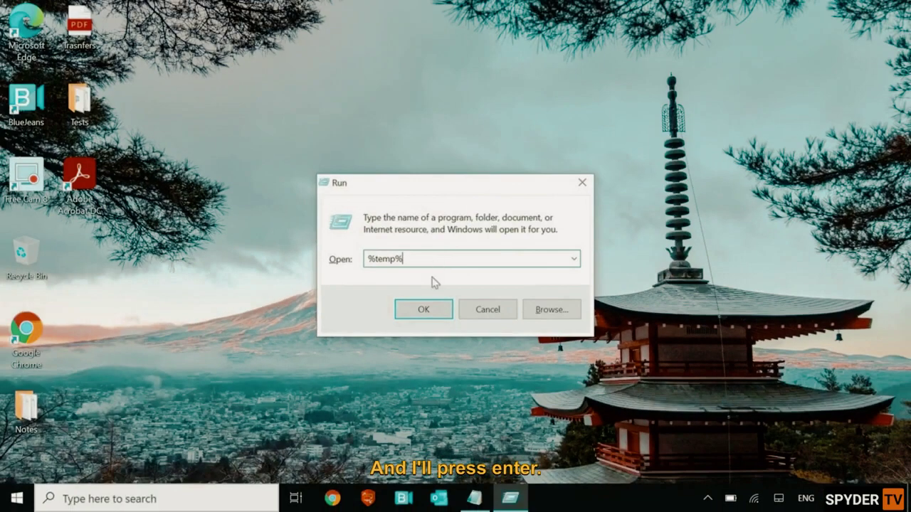
{"action": "key", "text": "Return"}
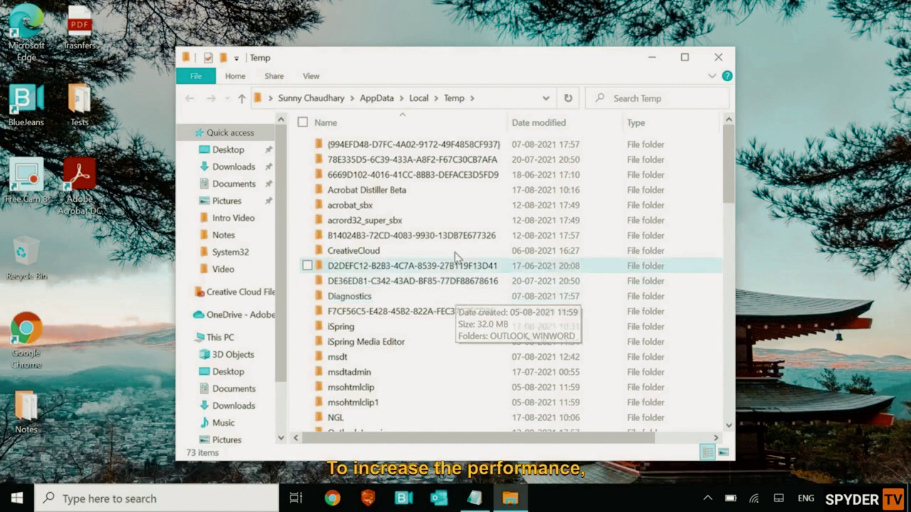
Permanently delete all items in the user's local Temp folder, skipping protected ones and cancelling at the file in use, and close the folder.
{"action": "left_click", "coordinate": [452, 255]}
{"action": "key", "text": "ctrl+a"}
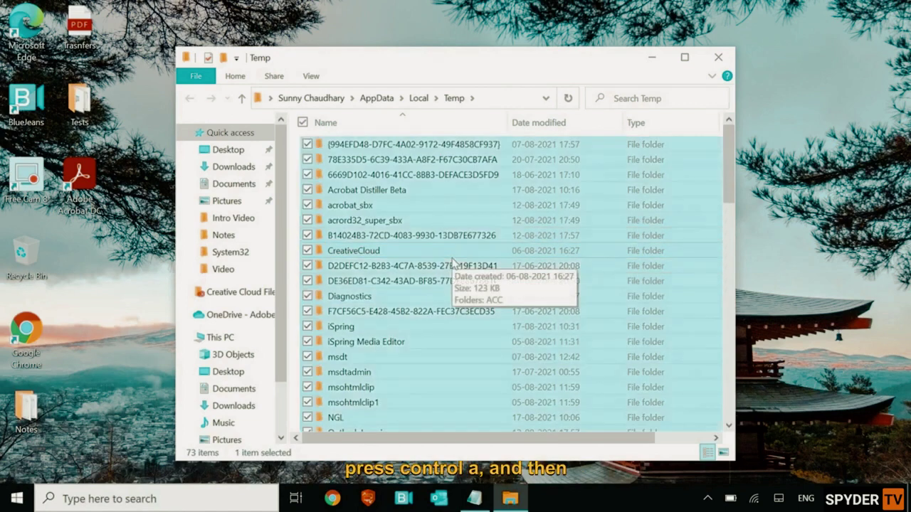
{"action": "key", "text": "shift+Delete"}
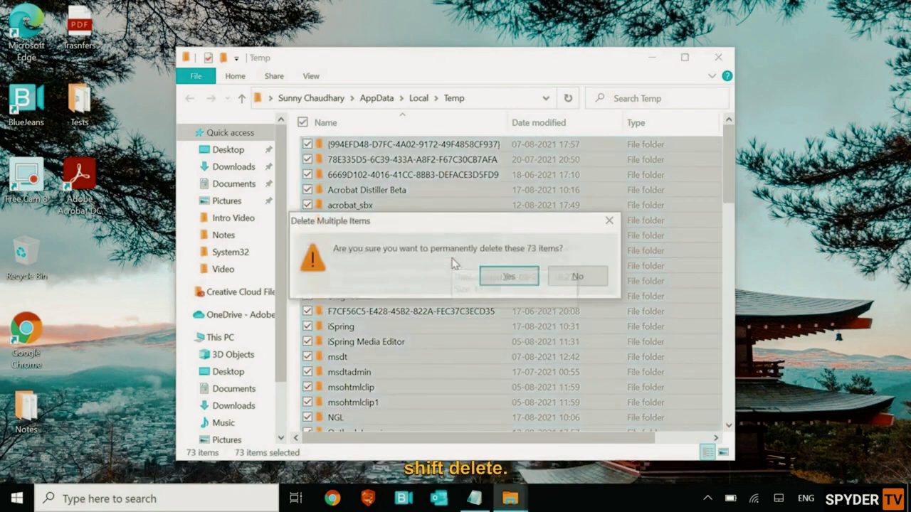
{"action": "key", "text": "Return"}
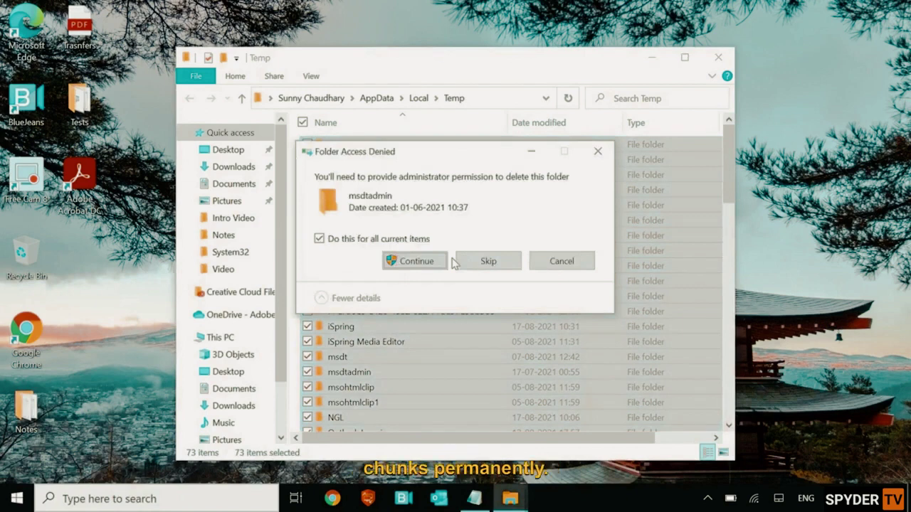
{"action": "left_click", "coordinate": [449, 261]}
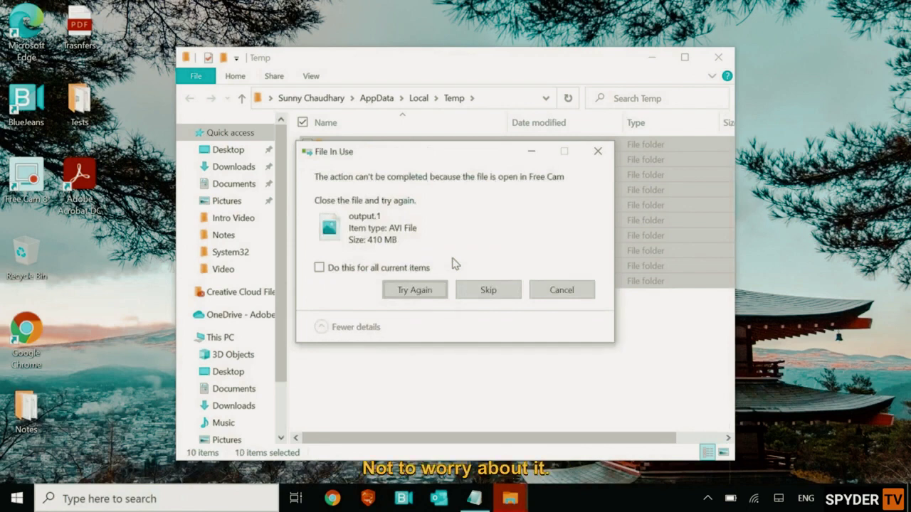
{"action": "left_click", "coordinate": [567, 296]}
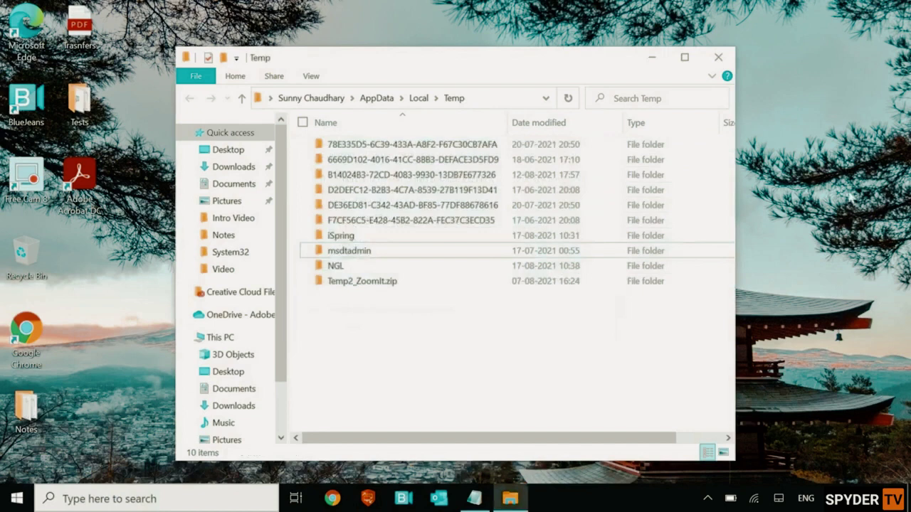
{"action": "left_click", "coordinate": [726, 60]}
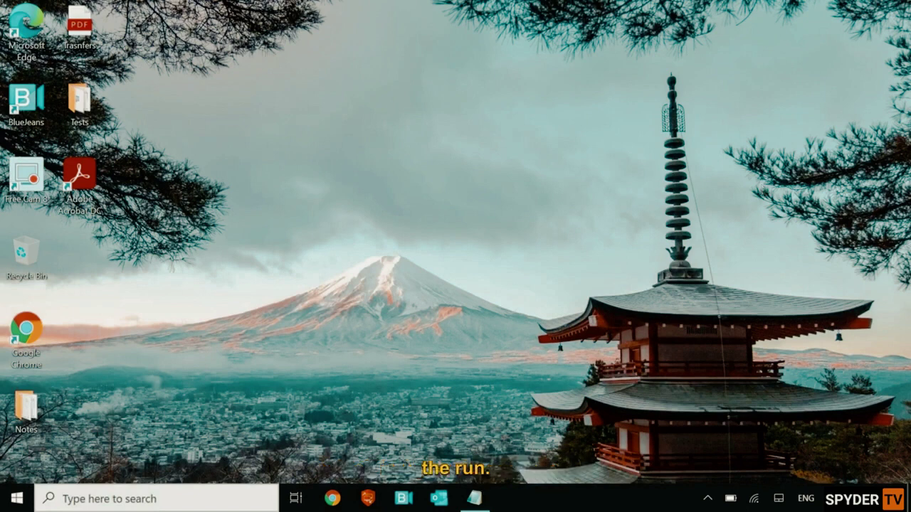
Open the Windows Prefetch folder by running the command prefetch and grant permanent access to it.
{"action": "left_click", "coordinate": [212, 502]}
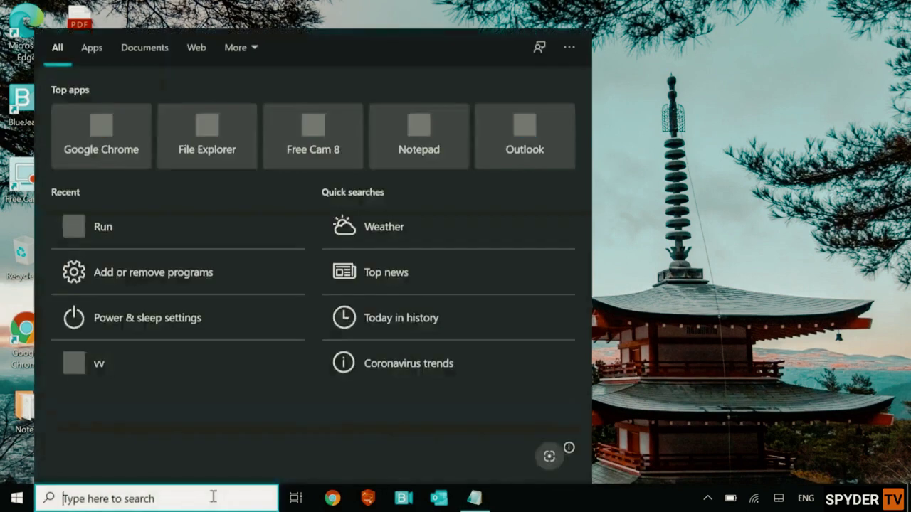
{"action": "type", "text": "run"}
{"action": "key", "text": "Return"}
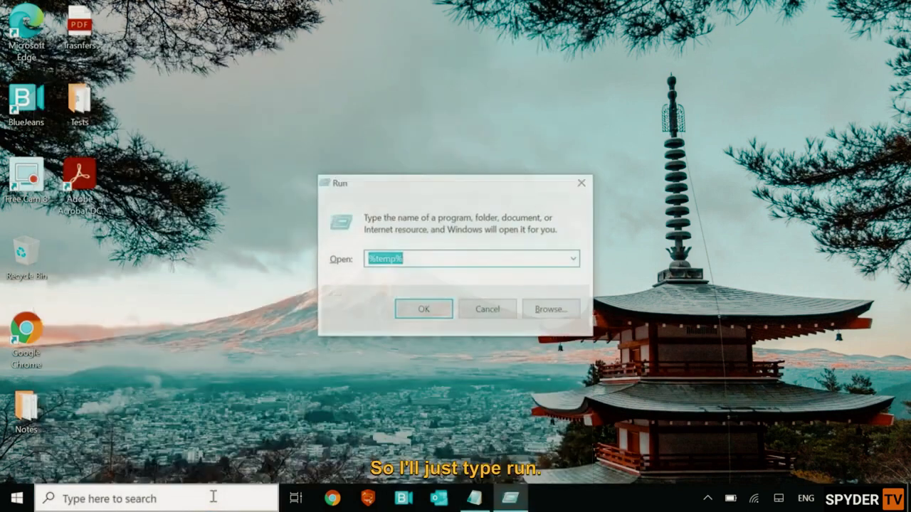
{"action": "type", "text": "prefetch"}
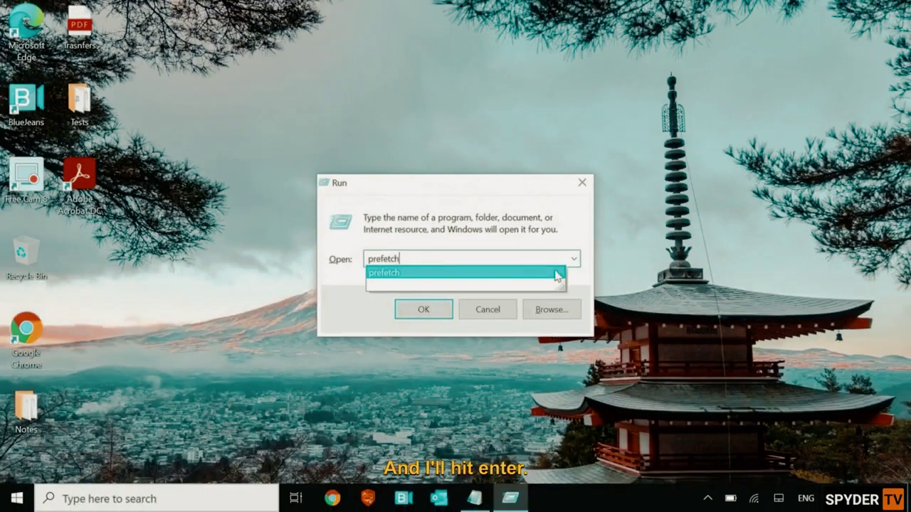
{"action": "key", "text": "Return"}
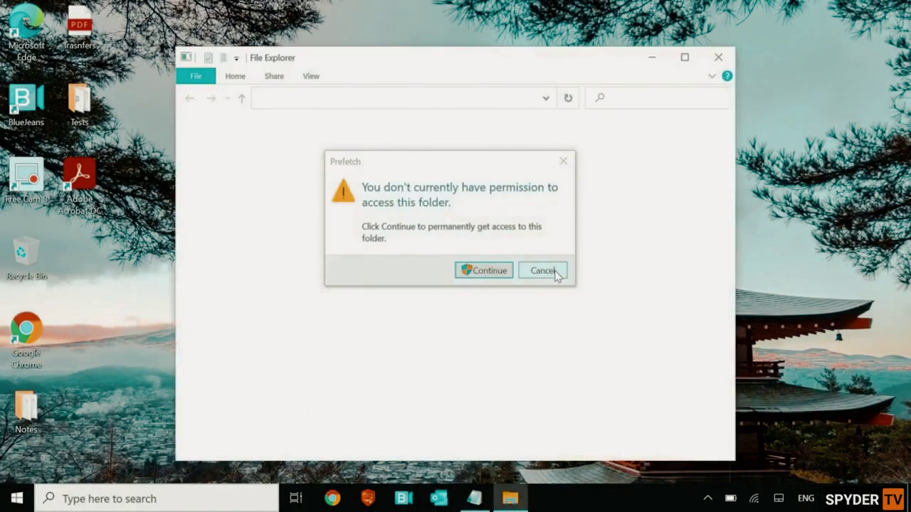
{"action": "left_click", "coordinate": [483, 271]}
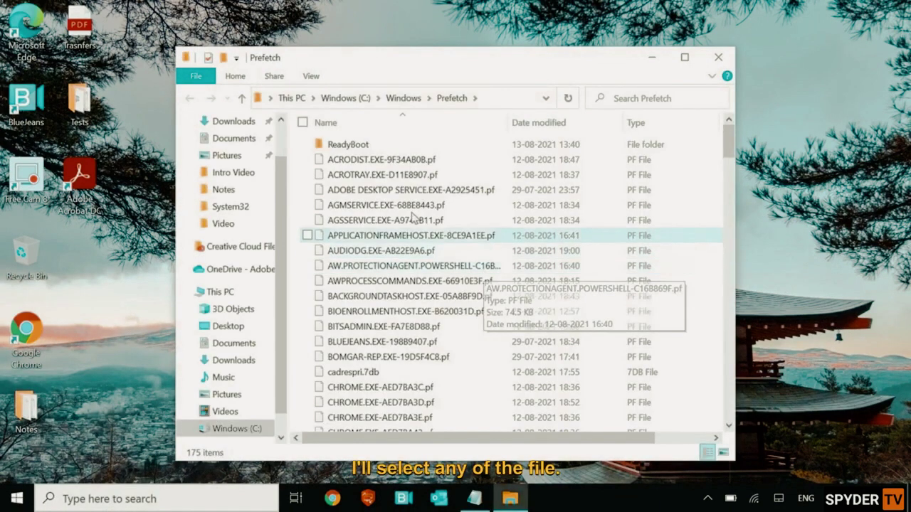
Delete all items in the Prefetch folder and close the folder.
{"action": "left_click", "coordinate": [411, 210]}
{"action": "key", "text": "ctrl+a"}
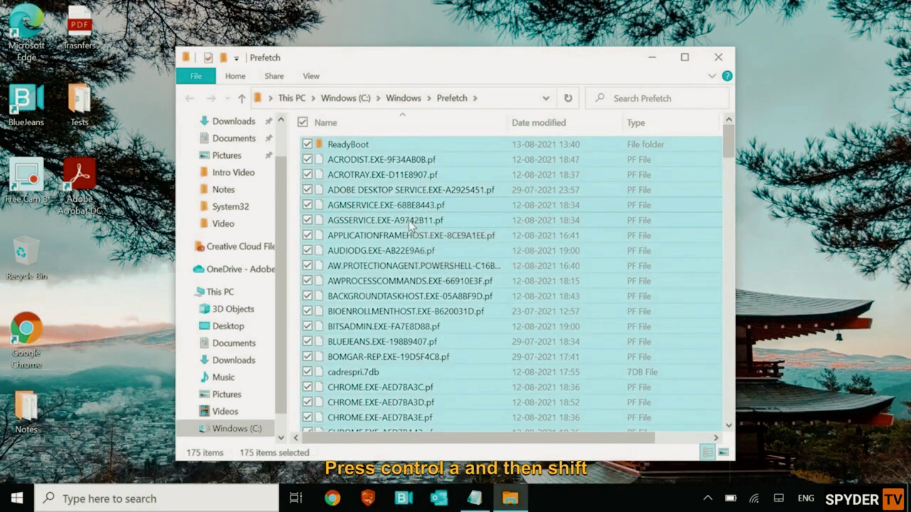
{"action": "key", "text": "shift+Delete"}
{"action": "key", "text": "Escape"}
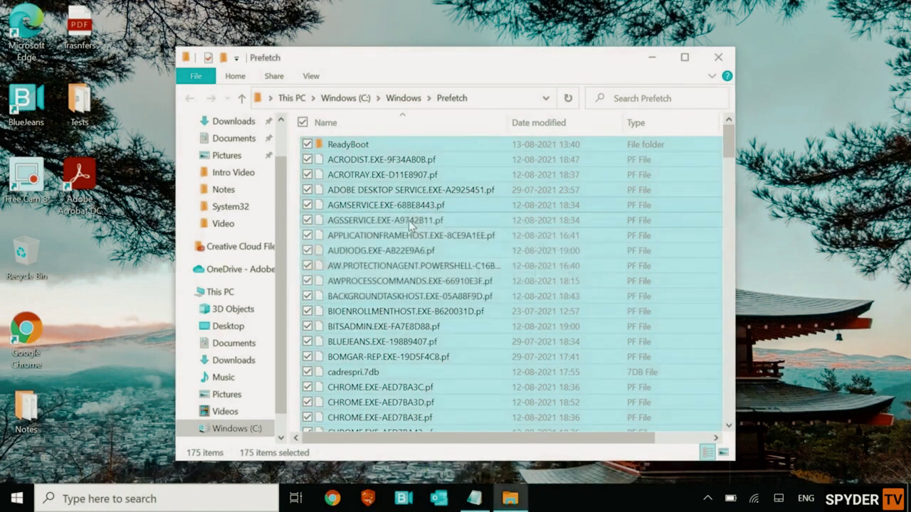
{"action": "key", "text": "Delete"}
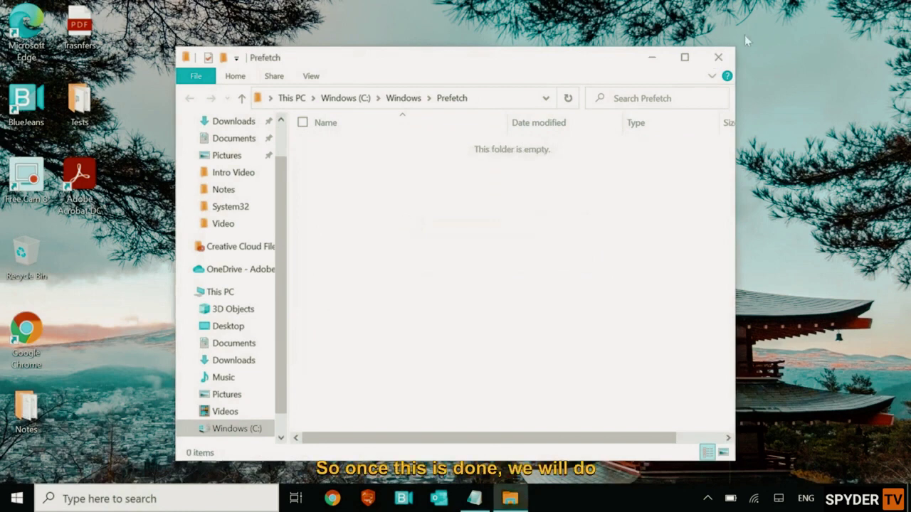
{"action": "left_click", "coordinate": [719, 57]}
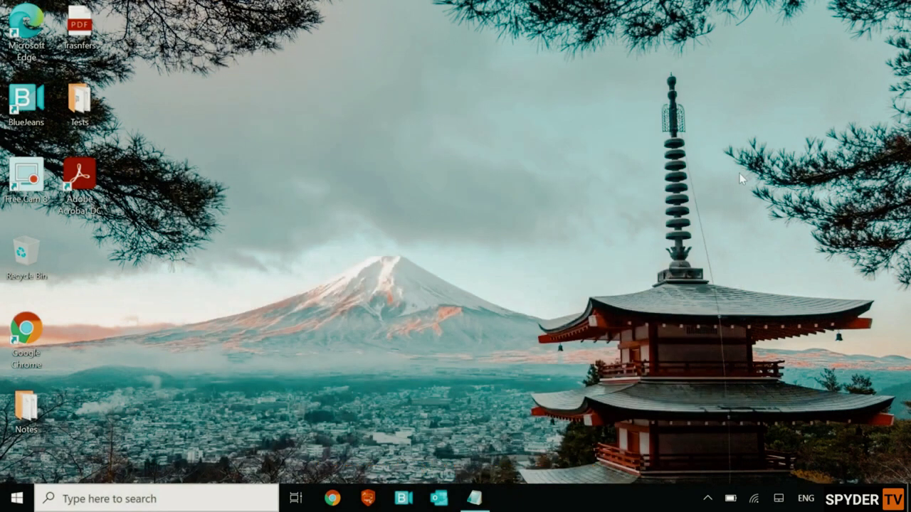
Run the command cleanmgr and permanently delete the checked file categories on Windows (C:) with Disk Cleanup.
{"action": "key", "text": "super+r"}
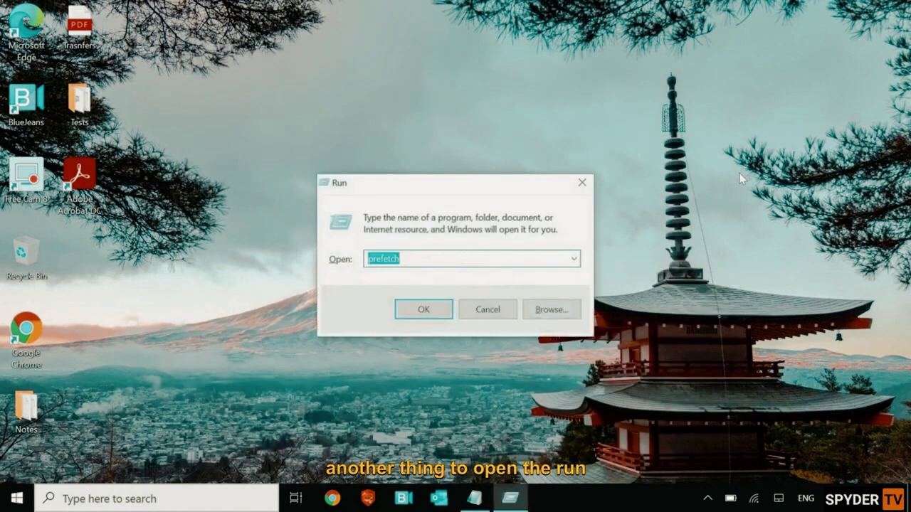
{"action": "type", "text": "clean"}
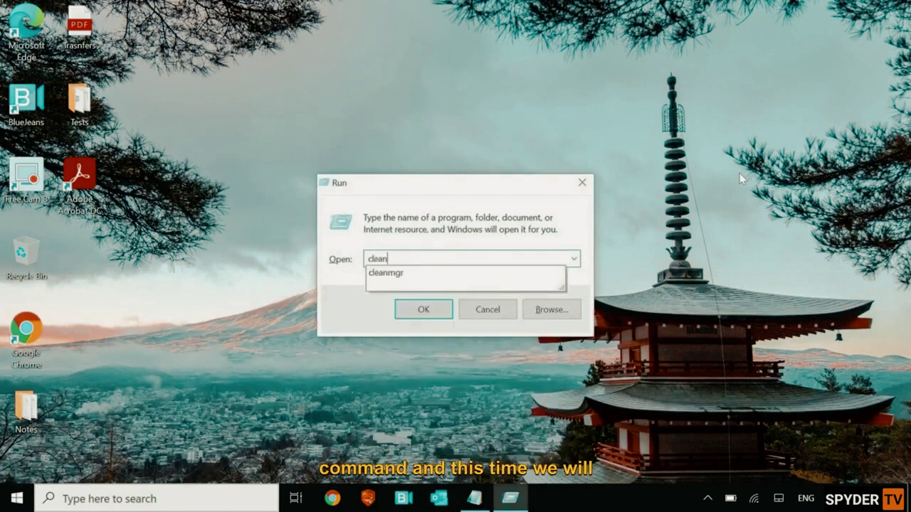
{"action": "key", "text": "Down"}
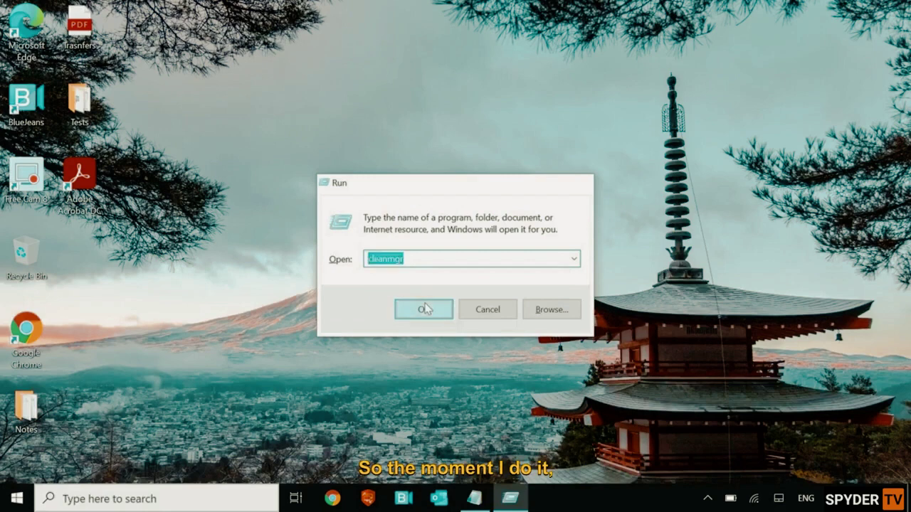
{"action": "left_click", "coordinate": [502, 375]}
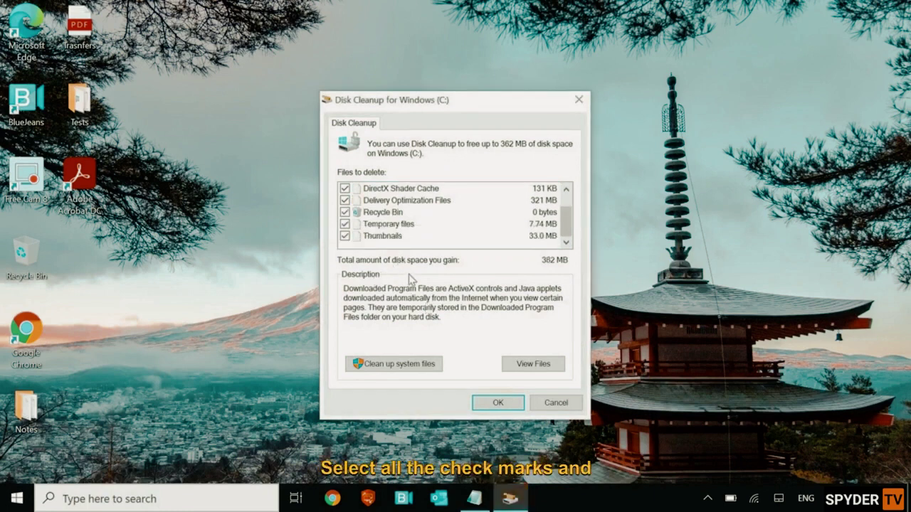
{"action": "left_click", "coordinate": [497, 403]}
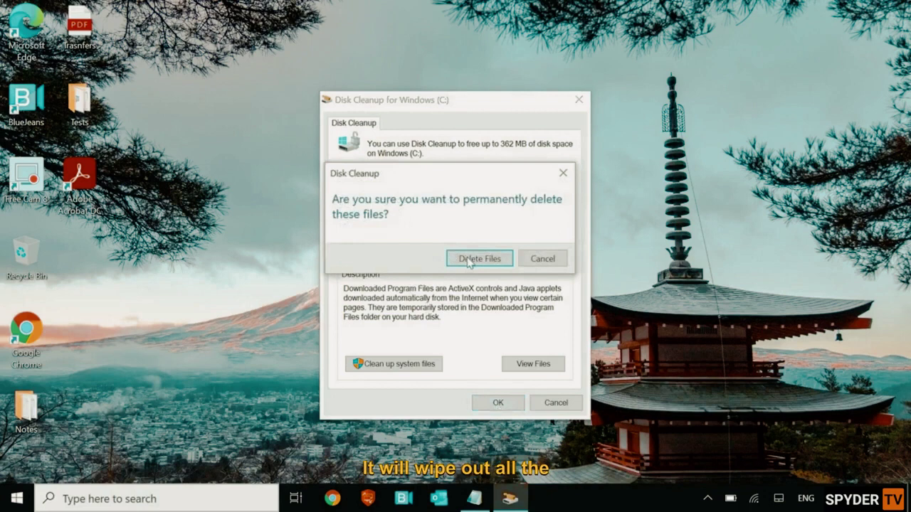
{"action": "left_click", "coordinate": [471, 260]}
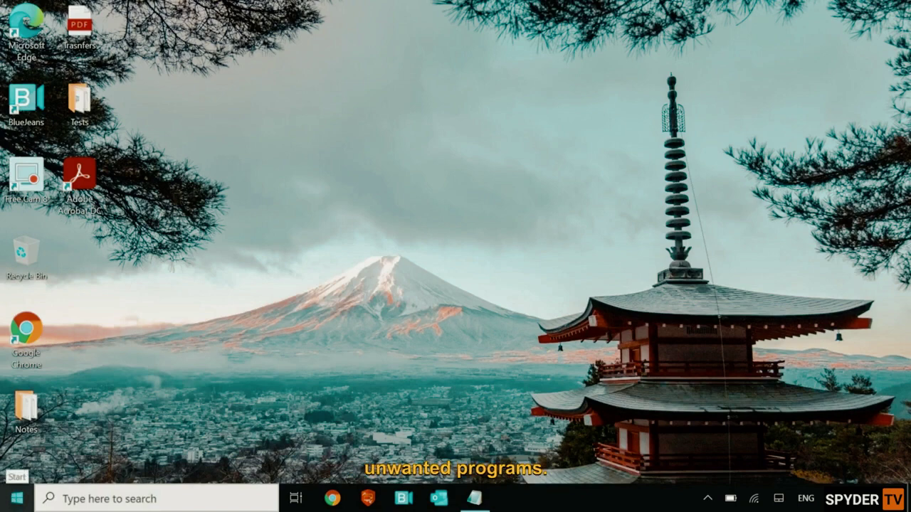
Open Task Manager's list of startup programs and look through it for ones to disable.
{"action": "right_click", "coordinate": [582, 501]}
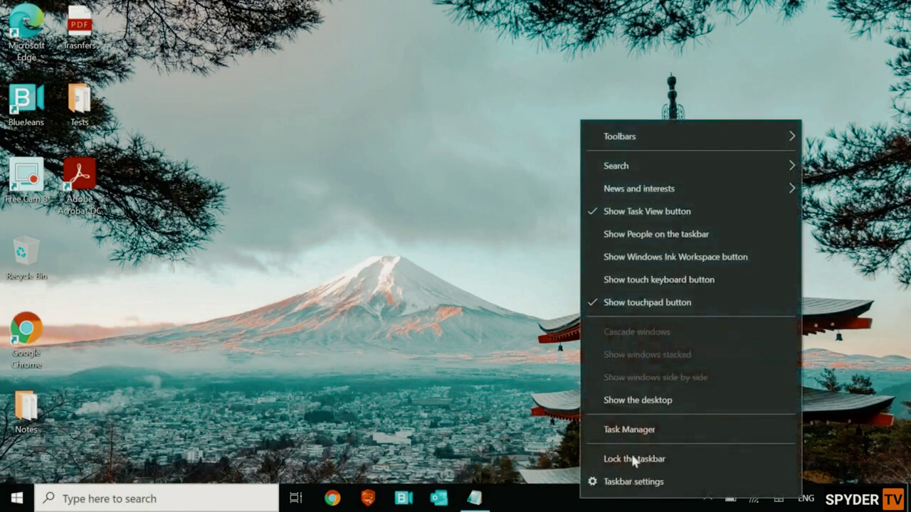
{"action": "left_click", "coordinate": [633, 429]}
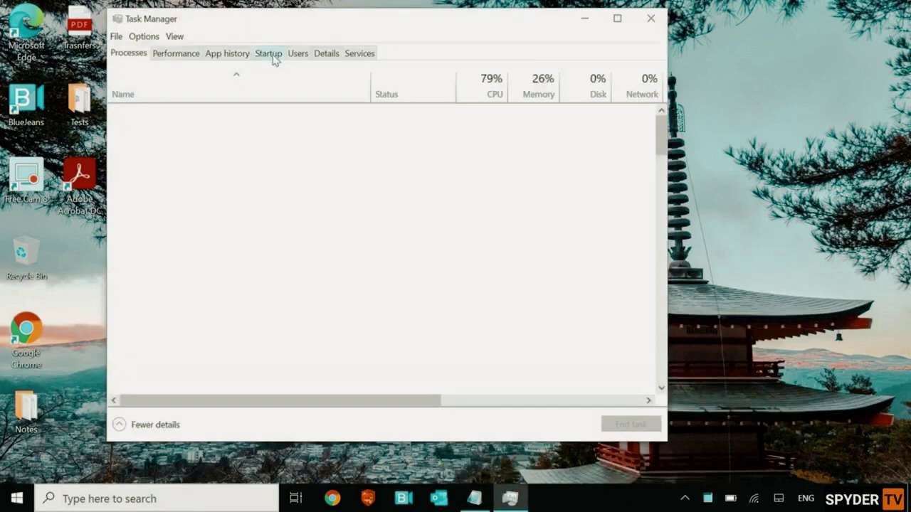
{"action": "left_click", "coordinate": [269, 54]}
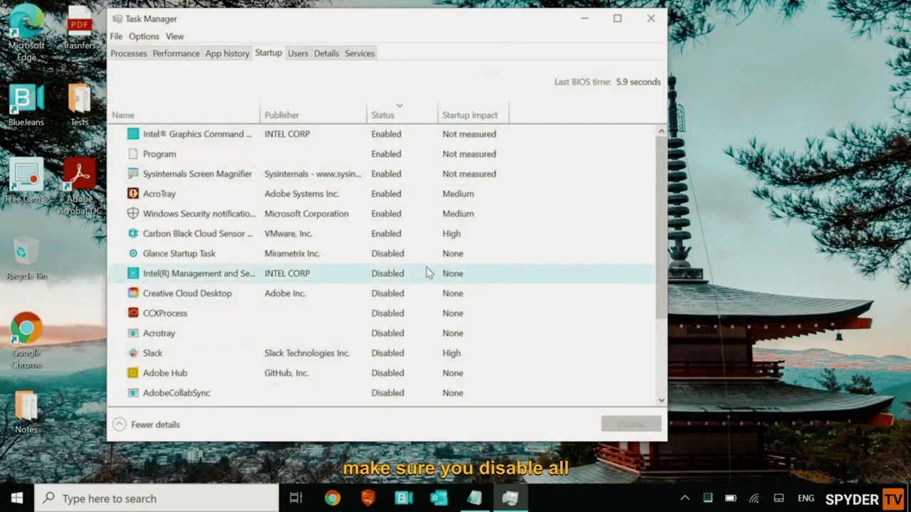
{"action": "scroll", "coordinate": [427, 272], "scroll_direction": "down", "scroll_amount": 1}
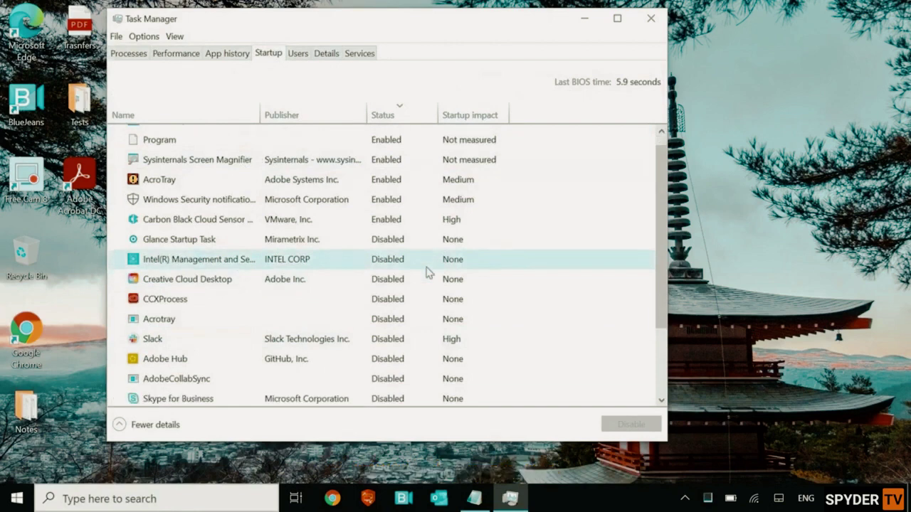
{"action": "scroll", "coordinate": [349, 285], "scroll_direction": "down", "scroll_amount": 2}
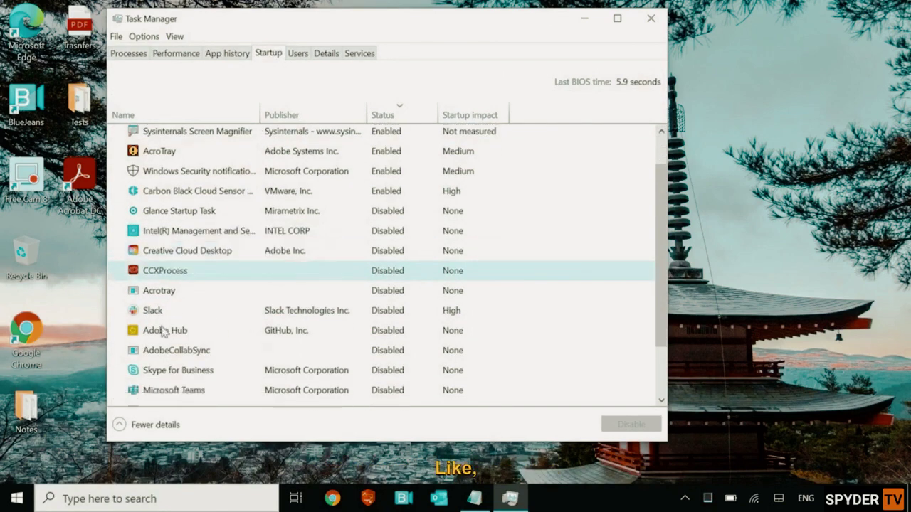
Check the startup status and available options of Skype for Business without changing them.
{"action": "right_click", "coordinate": [202, 376]}
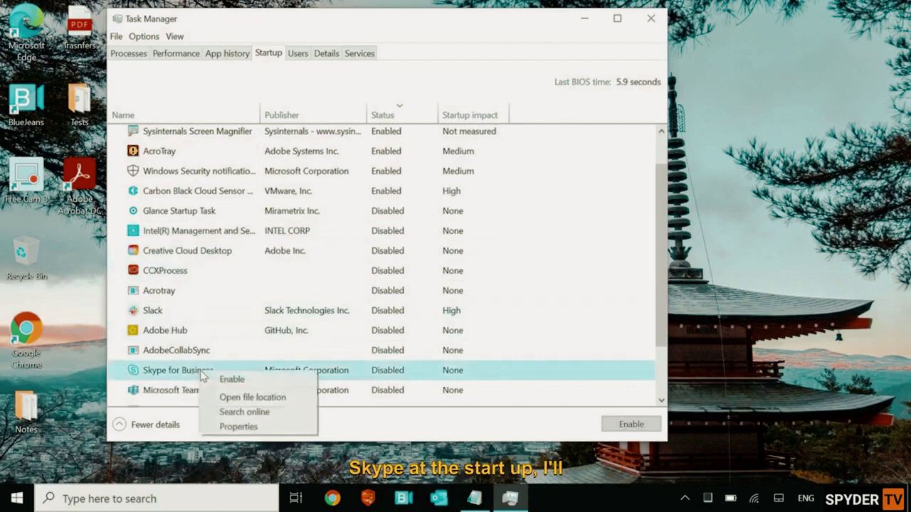
{"action": "right_click", "coordinate": [390, 375]}
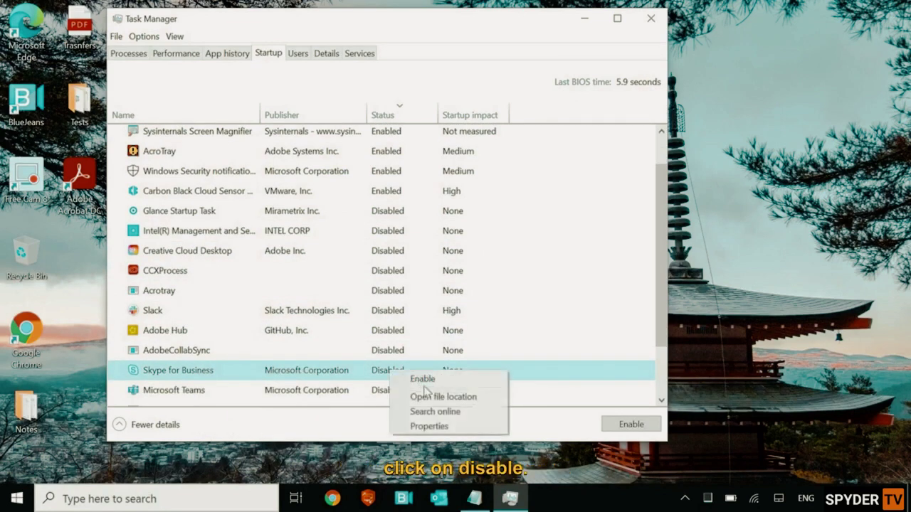
{"action": "left_click", "coordinate": [370, 376]}
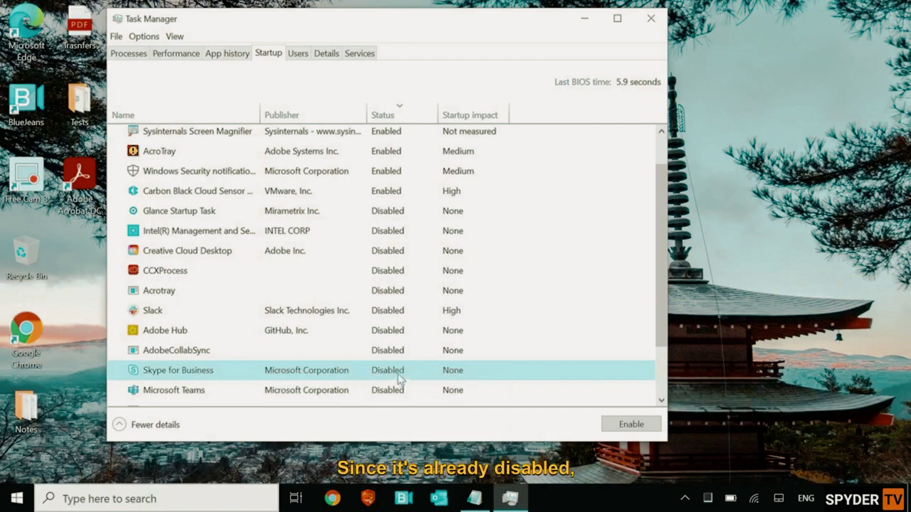
{"action": "right_click", "coordinate": [391, 375]}
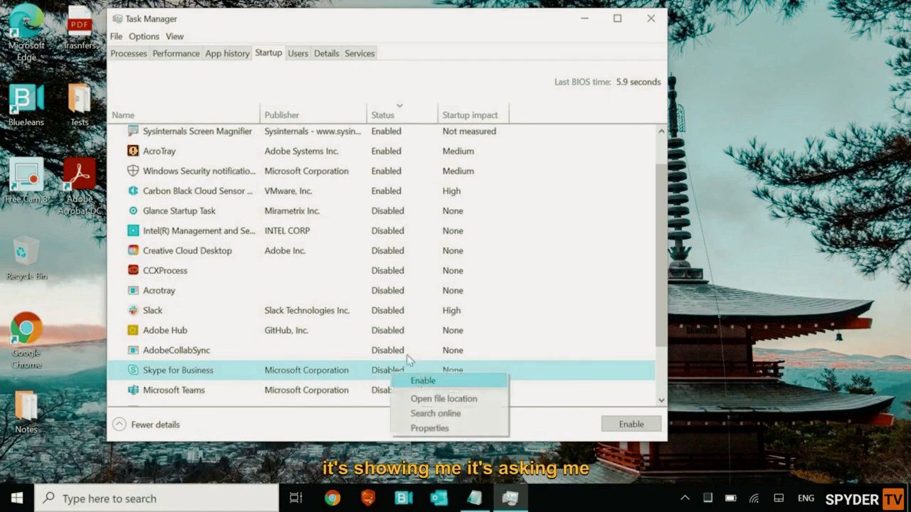
{"action": "left_click", "coordinate": [377, 352]}
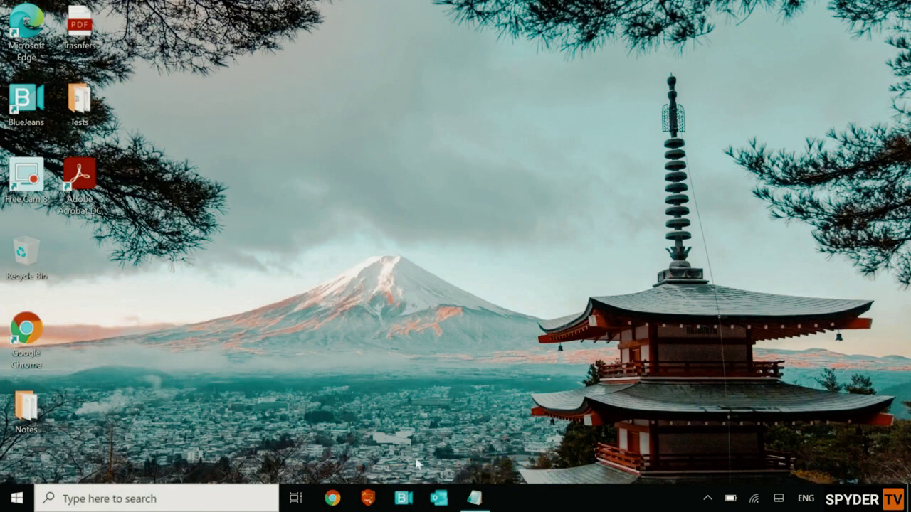
Run the command services.msc and maximize the Services window.
{"action": "left_click", "coordinate": [158, 496]}
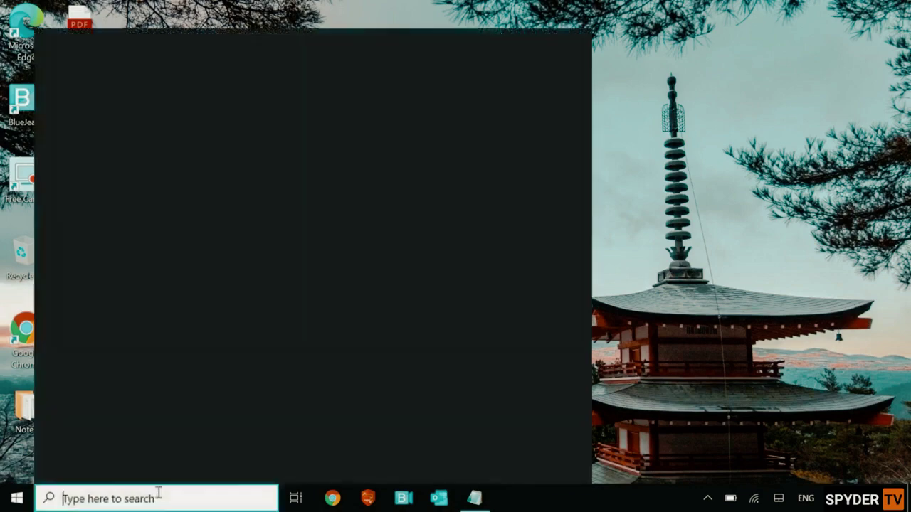
{"action": "type", "text": "run"}
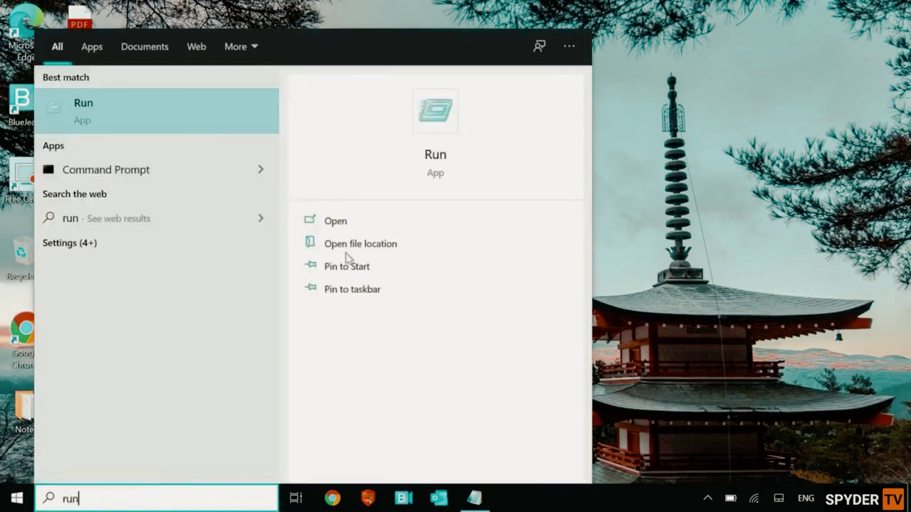
{"action": "left_click", "coordinate": [347, 223]}
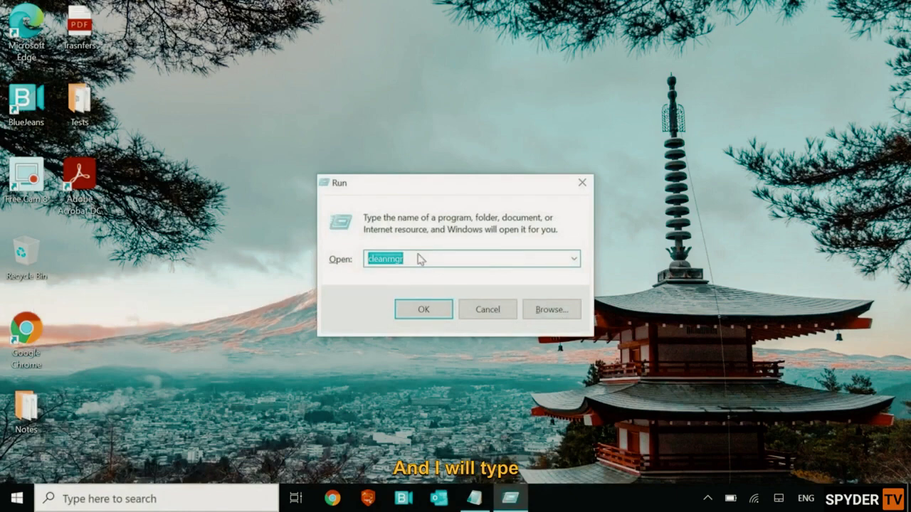
{"action": "type", "text": "services.msc"}
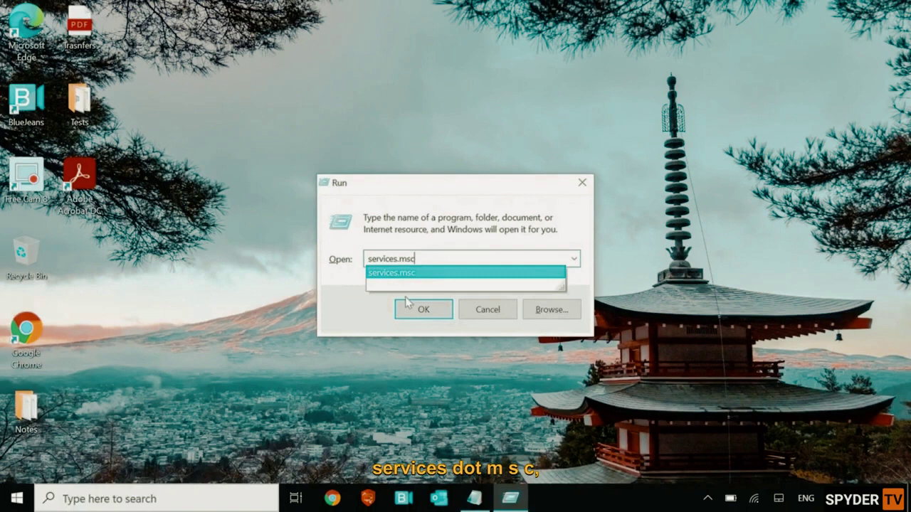
{"action": "left_click", "coordinate": [405, 366]}
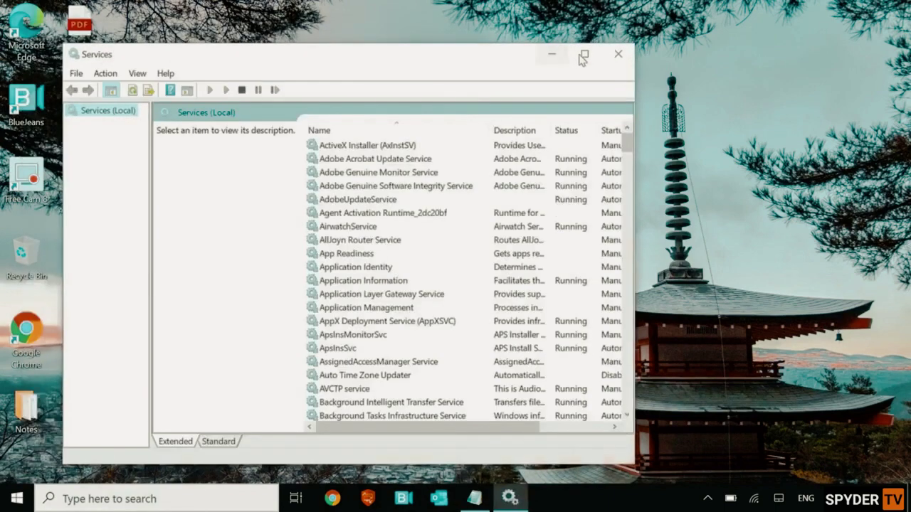
{"action": "left_click", "coordinate": [584, 55]}
Find the SysMain service, set its startup type to Disabled, and close the Services window.
{"action": "left_click", "coordinate": [306, 246]}
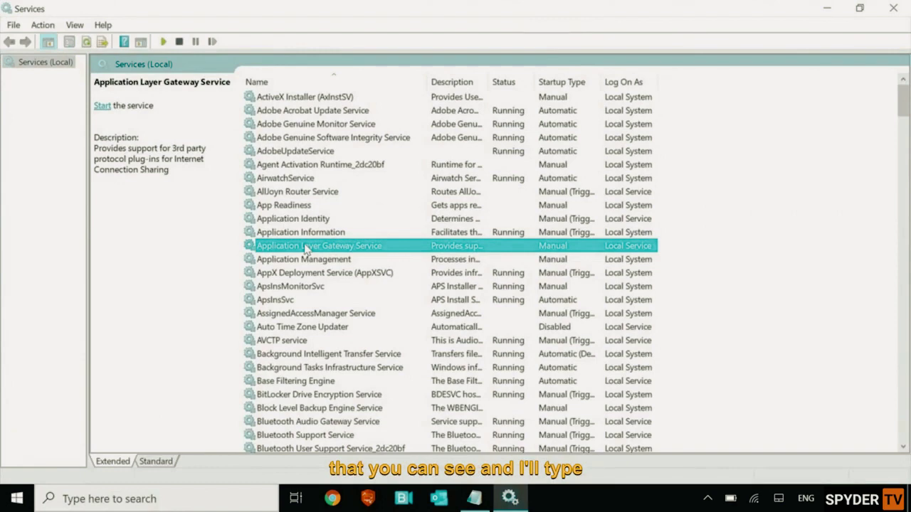
{"action": "type", "text": "sys"}
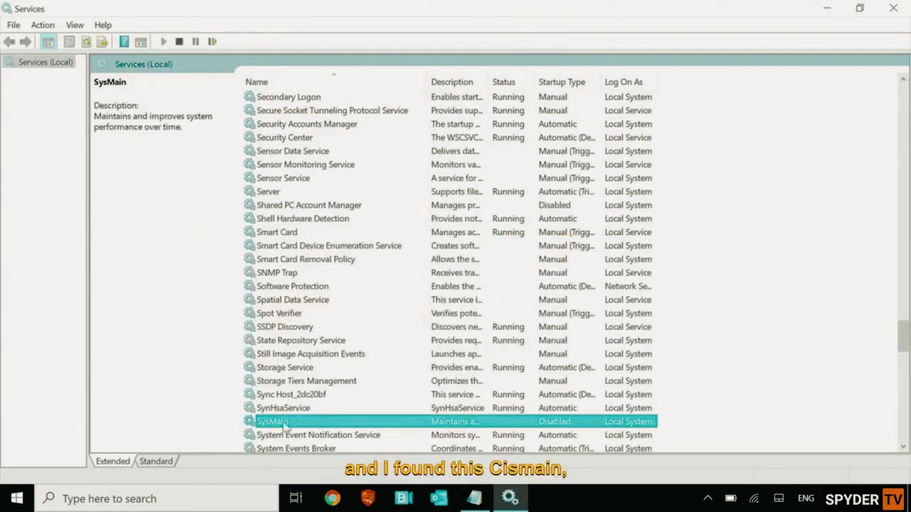
{"action": "scroll", "coordinate": [296, 421], "scroll_direction": "down", "scroll_amount": 1}
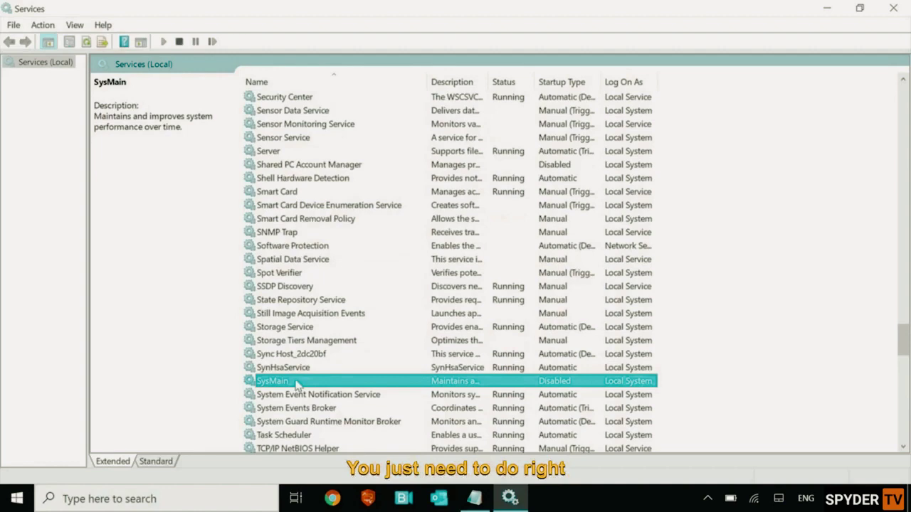
{"action": "right_click", "coordinate": [297, 384]}
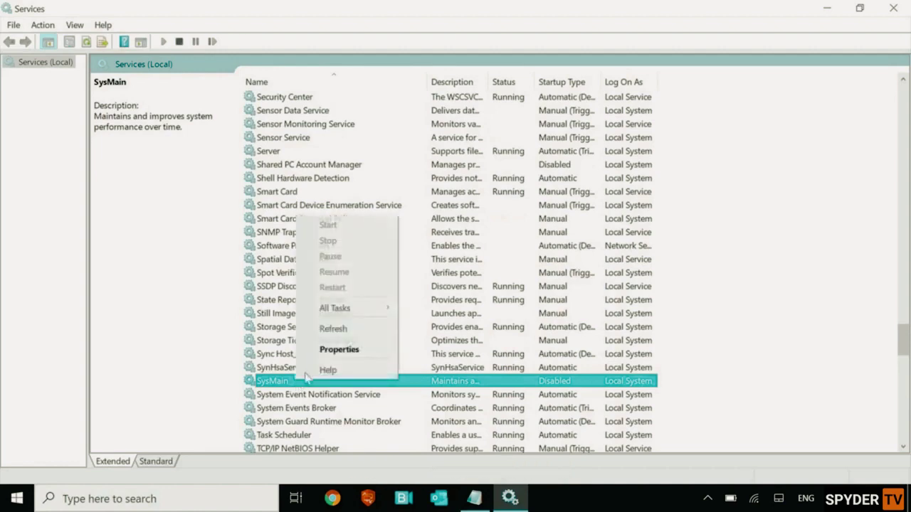
{"action": "left_click", "coordinate": [337, 353]}
{"action": "left_click", "coordinate": [451, 237]}
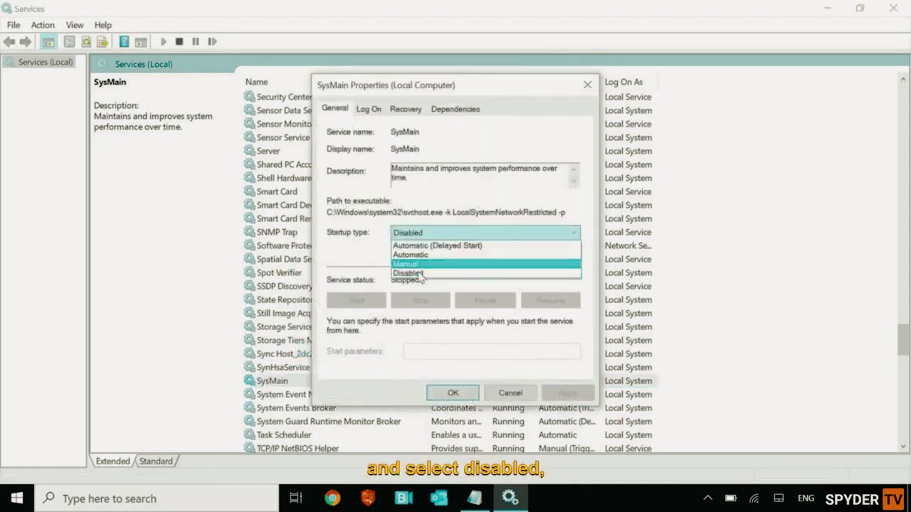
{"action": "left_click", "coordinate": [418, 274]}
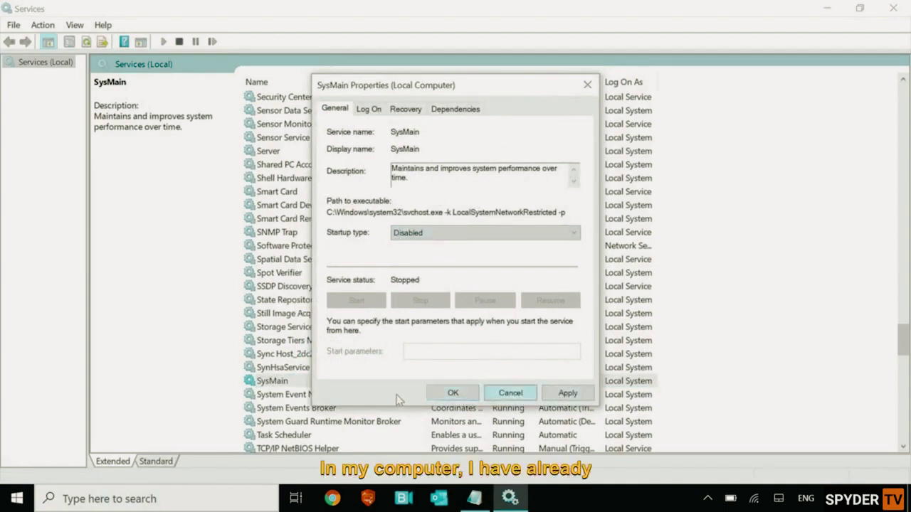
{"action": "left_click", "coordinate": [437, 393]}
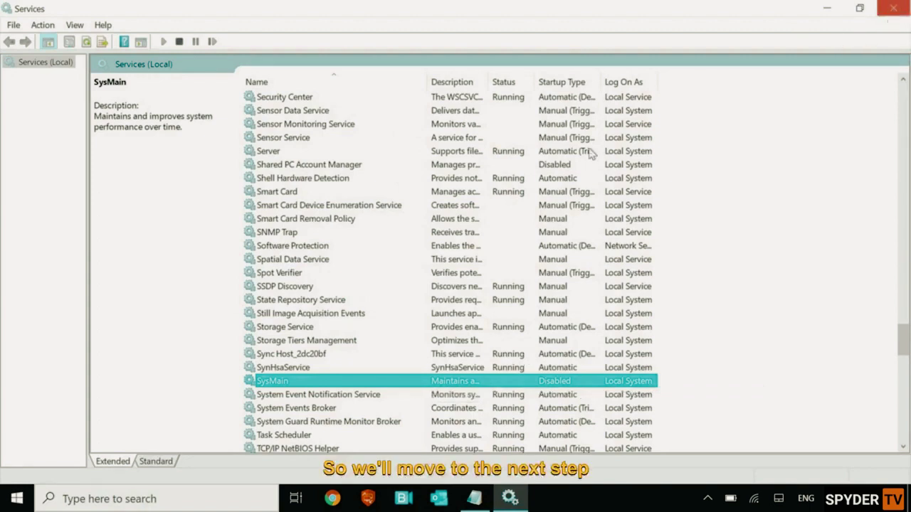
{"action": "left_click", "coordinate": [894, 12]}
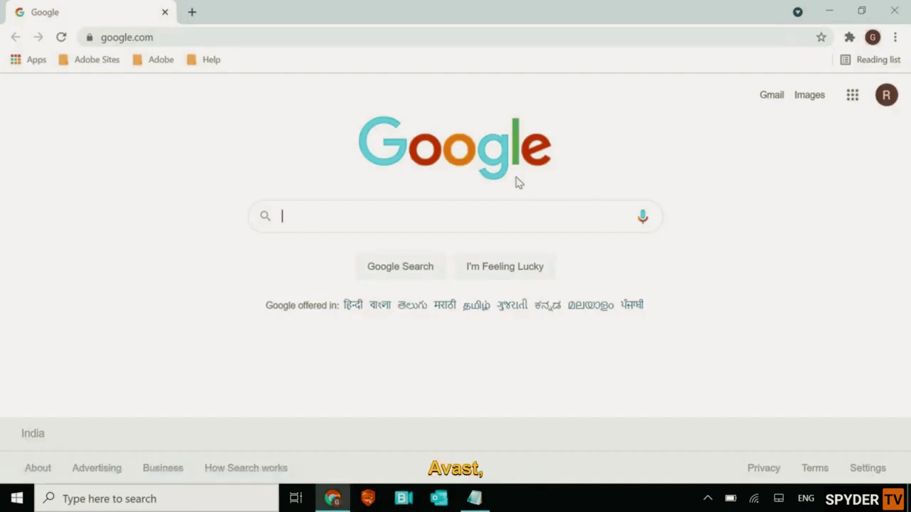
Search Google in Chrome for malwarebytes and open the official Malwarebytes website.
{"action": "left_click", "coordinate": [316, 212]}
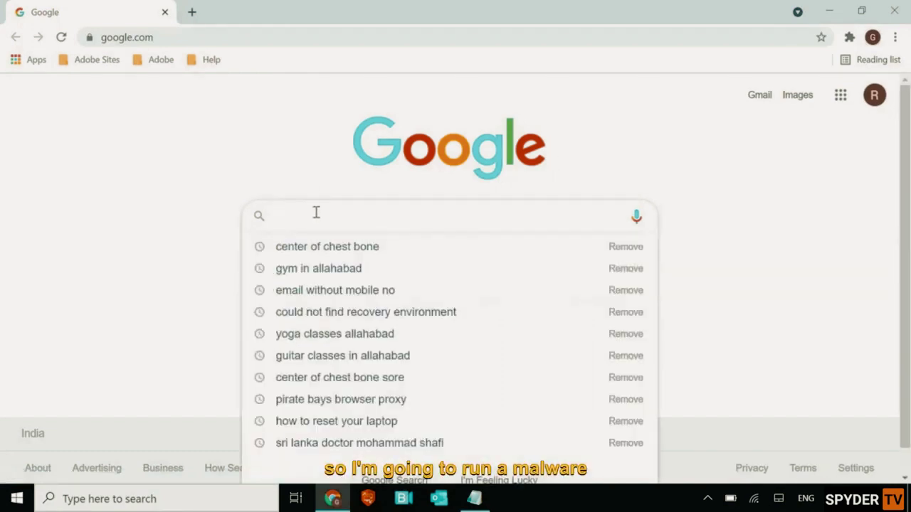
{"action": "type", "text": "malw"}
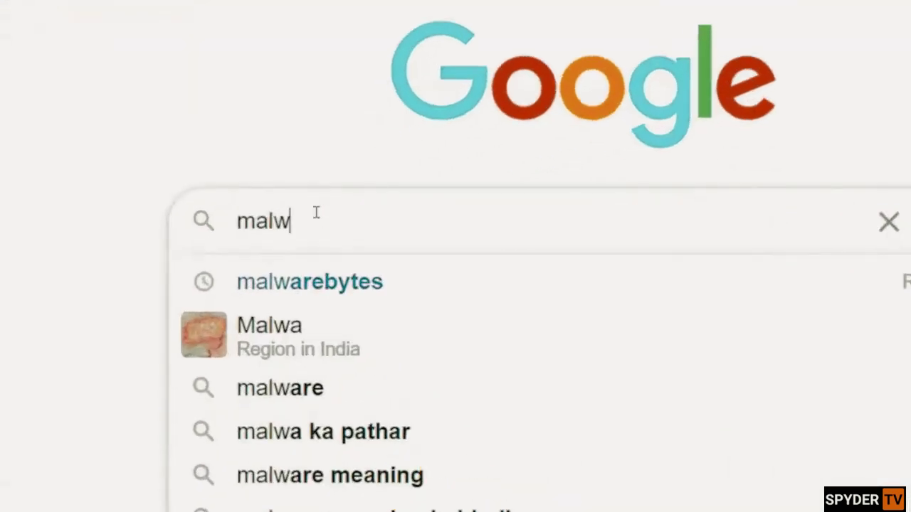
{"action": "key", "text": "Down"}
{"action": "key", "text": "Return"}
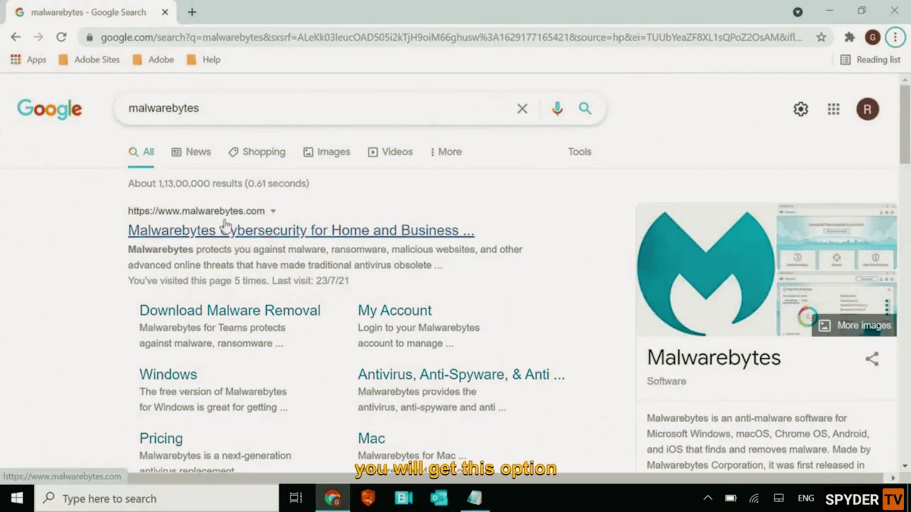
{"action": "left_click", "coordinate": [240, 239]}
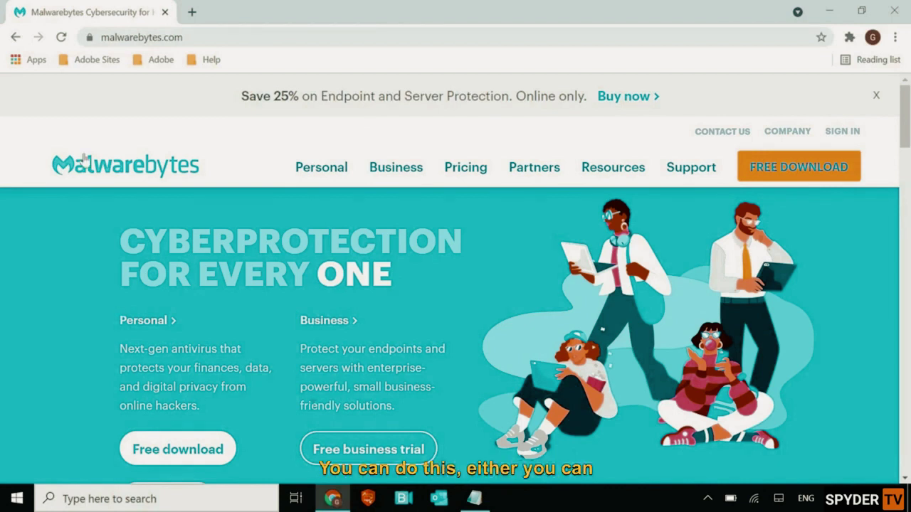
Search the web for hitmanpro malware removal tool.
{"action": "left_click", "coordinate": [150, 42]}
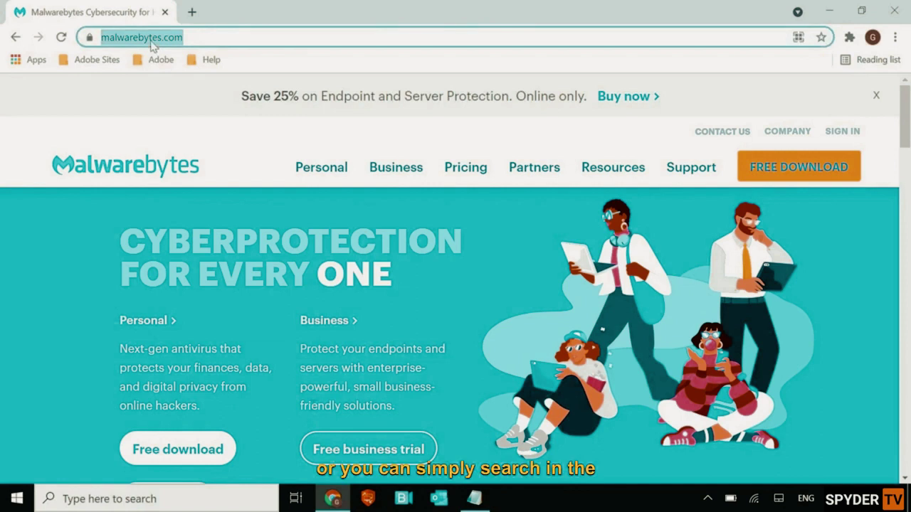
{"action": "type", "text": "h"}
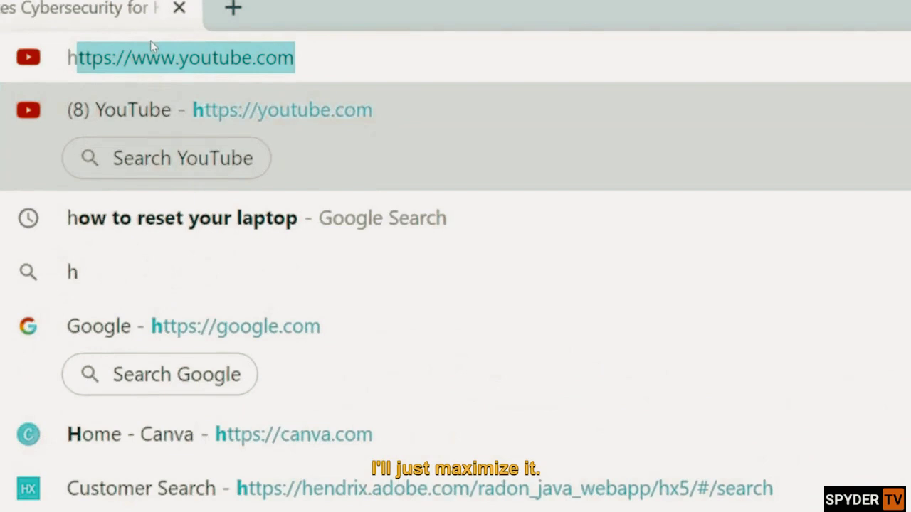
{"action": "key", "text": "BackSpace"}
{"action": "key", "text": "BackSpace"}
{"action": "type", "text": "hit"}
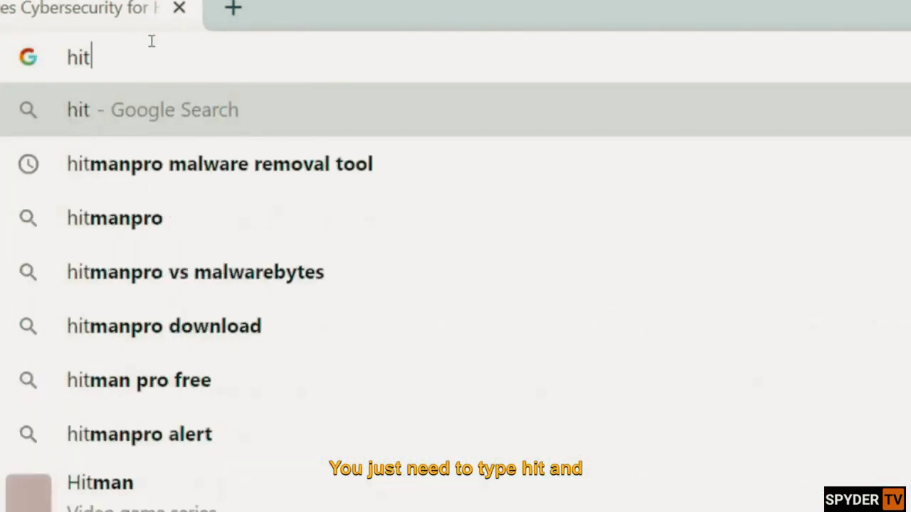
{"action": "type", "text": "man p"}
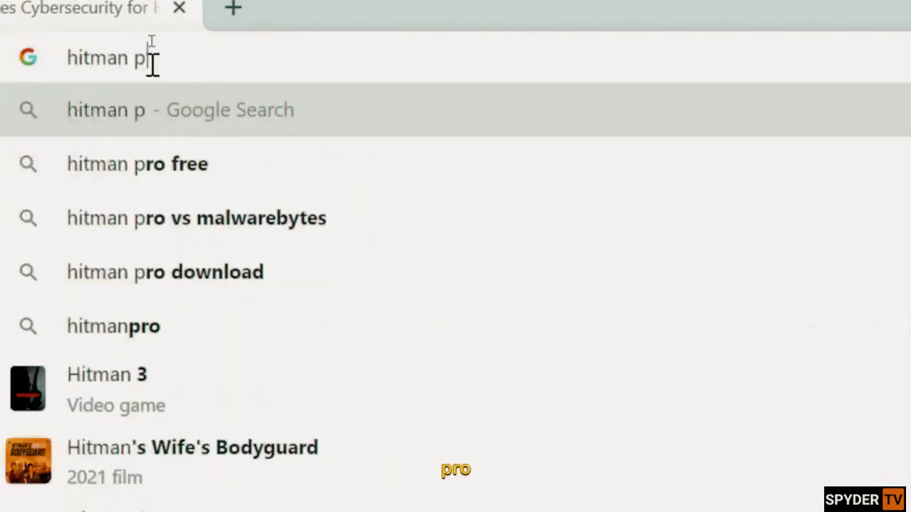
{"action": "type", "text": "ro malqw"}
{"action": "key", "text": "BackSpace"}
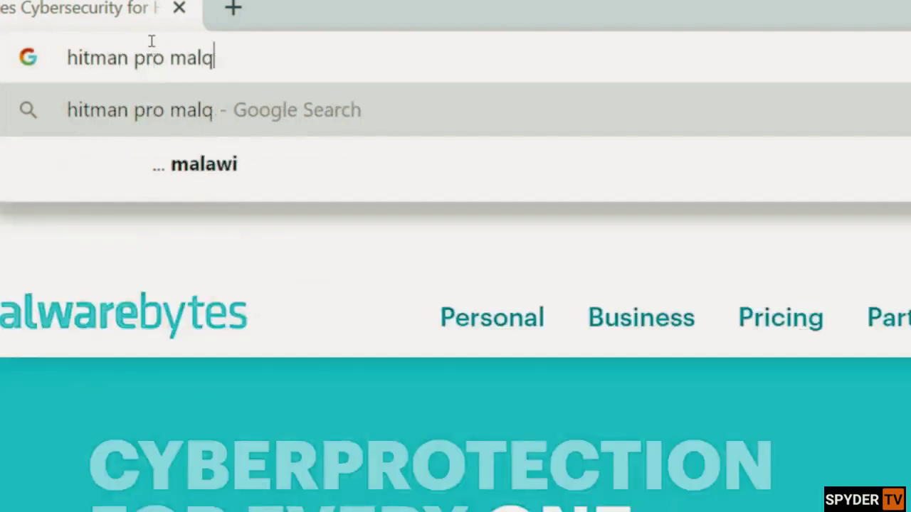
{"action": "key", "text": "BackSpace"}
{"action": "type", "text": "a"}
{"action": "key", "text": "Down"}
{"action": "key", "text": "Return"}
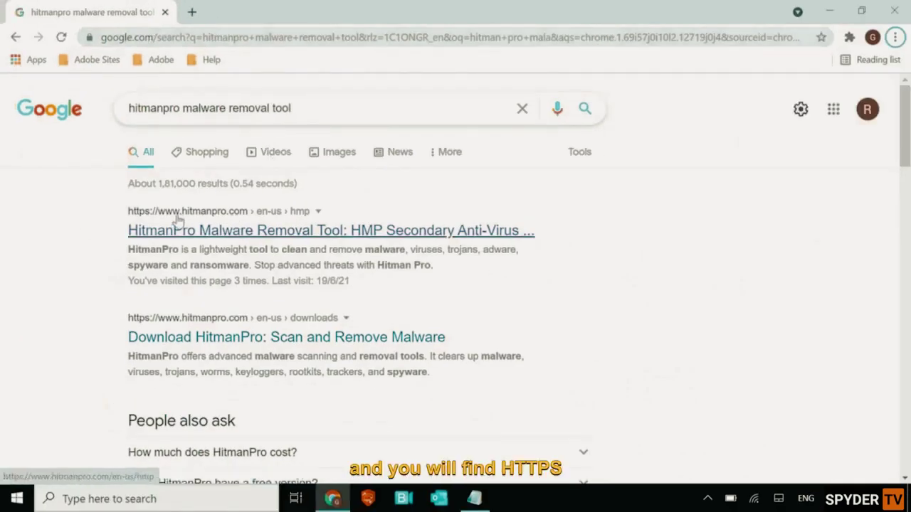
Open the HitmanPro Malware Removal Tool page, look over its free trial offer, and close the browser.
{"action": "left_click", "coordinate": [223, 234]}
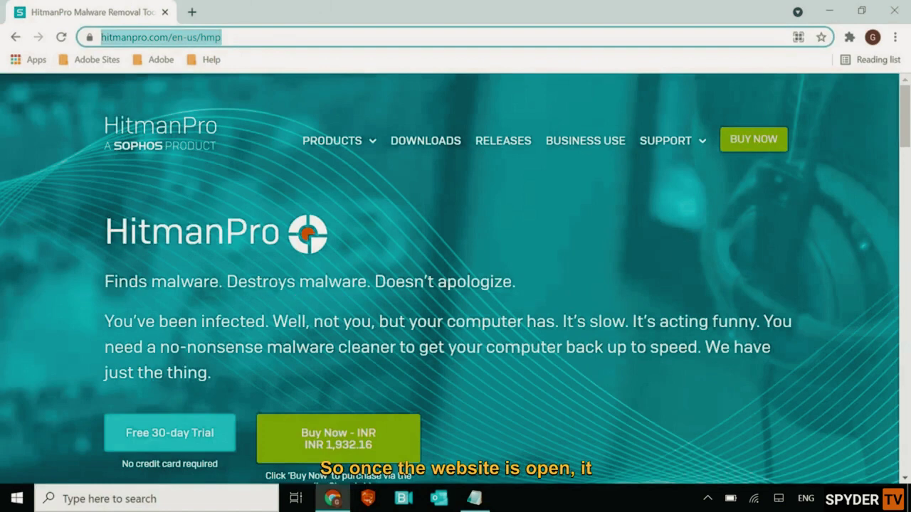
{"action": "scroll", "coordinate": [456, 285], "scroll_direction": "down", "scroll_amount": 1}
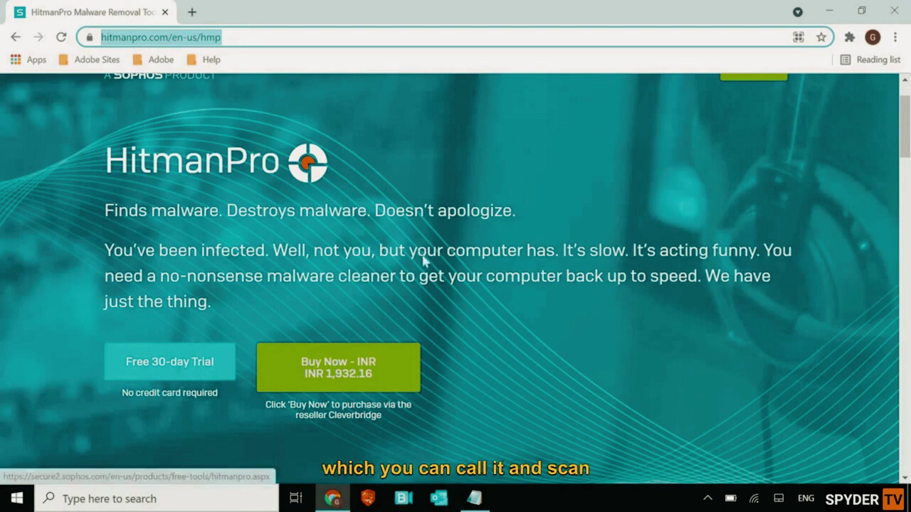
{"action": "scroll", "coordinate": [423, 261], "scroll_direction": "up", "scroll_amount": 1}
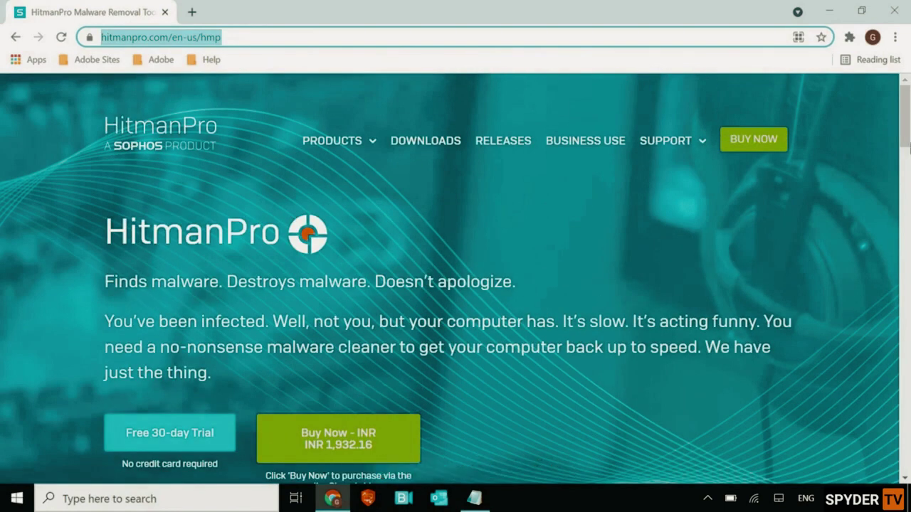
{"action": "left_click", "coordinate": [894, 10]}
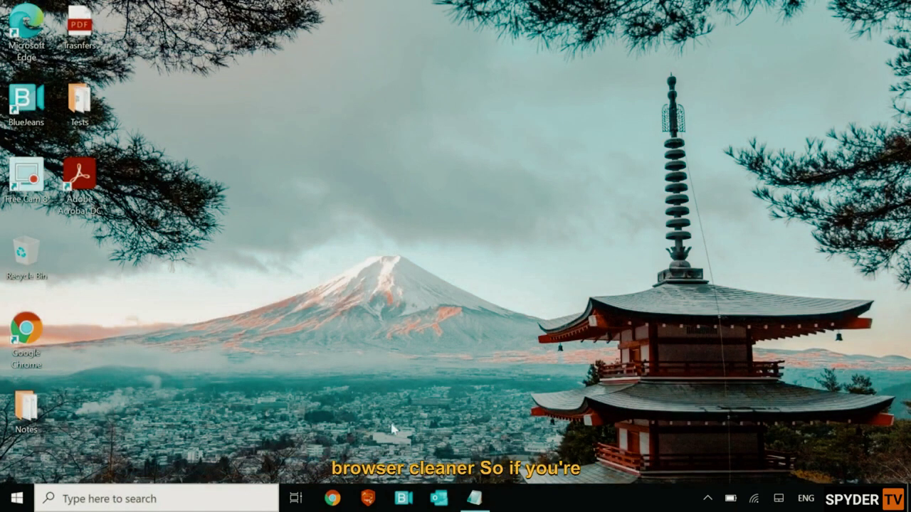
Open Chrome in a maximized window and go to the advanced Reset and clean up settings.
{"action": "left_click", "coordinate": [336, 498]}
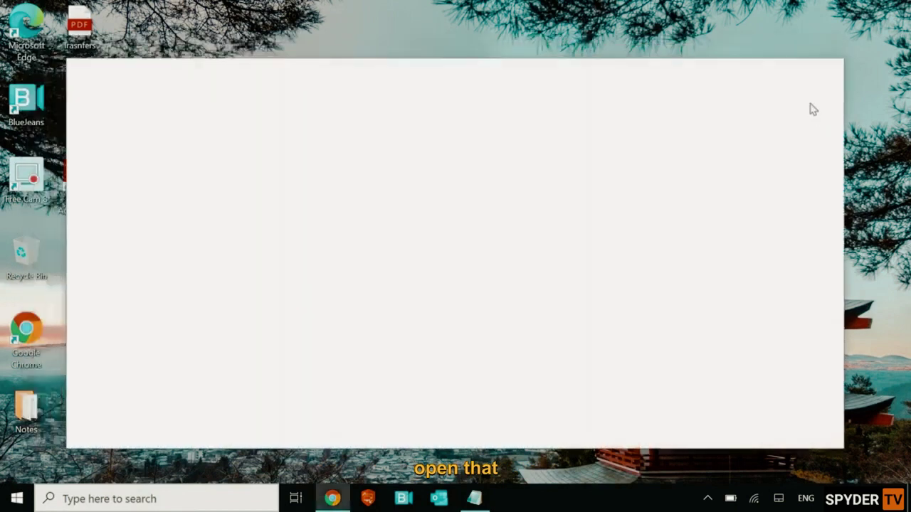
{"action": "left_click", "coordinate": [795, 69]}
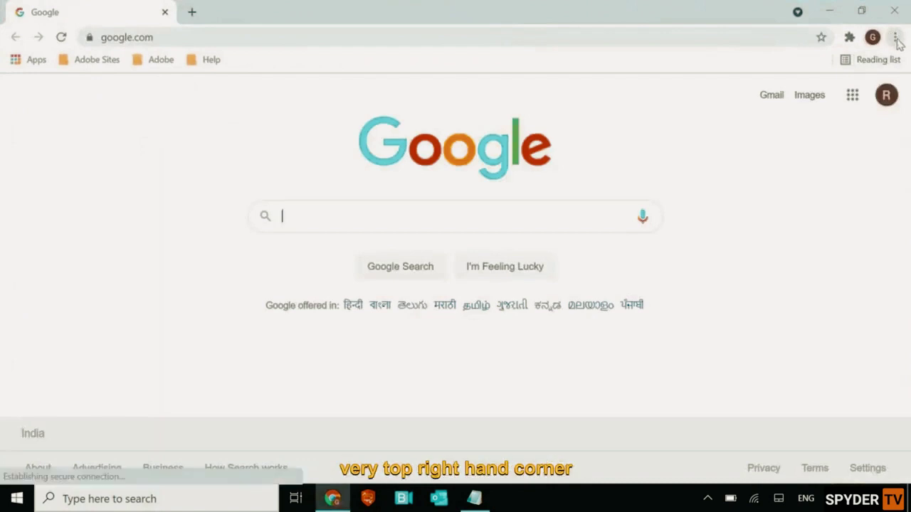
{"action": "left_click", "coordinate": [896, 37]}
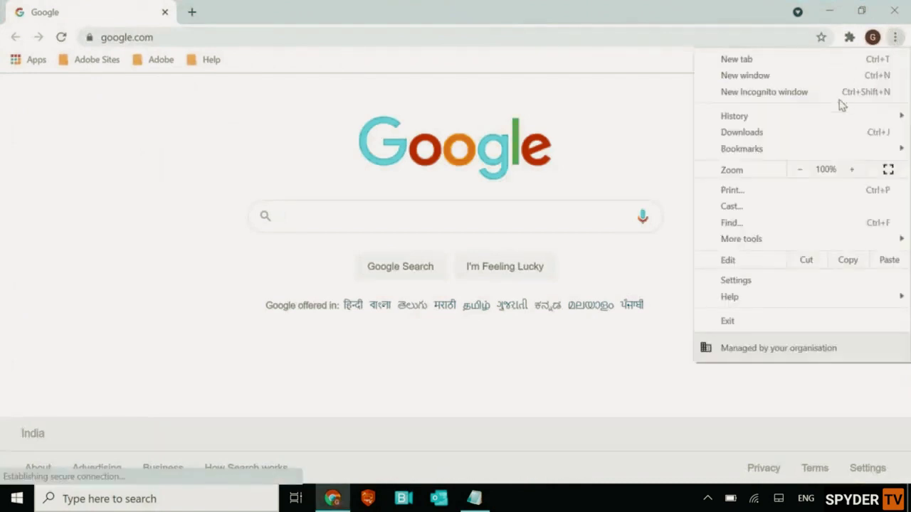
{"action": "left_click", "coordinate": [772, 286]}
{"action": "scroll", "coordinate": [93, 384], "scroll_direction": "down", "scroll_amount": 2}
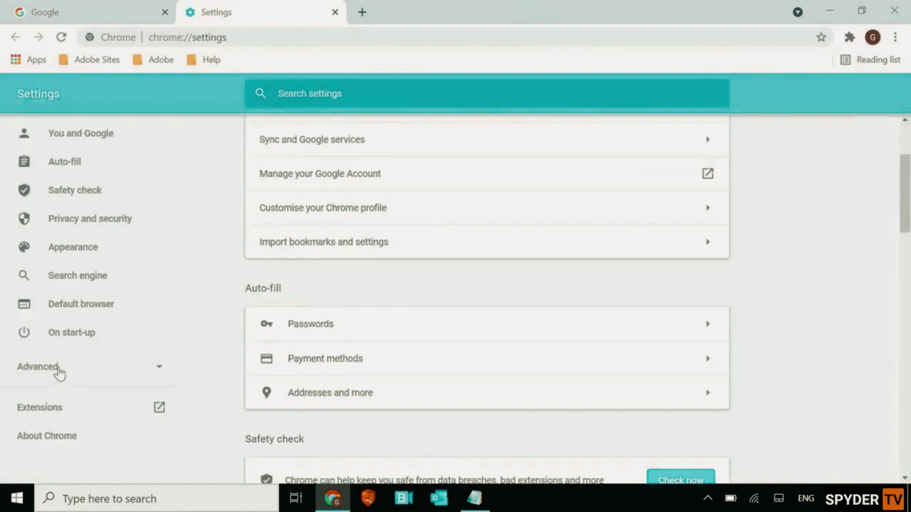
{"action": "left_click", "coordinate": [60, 370]}
{"action": "scroll", "coordinate": [64, 372], "scroll_direction": "down", "scroll_amount": 3}
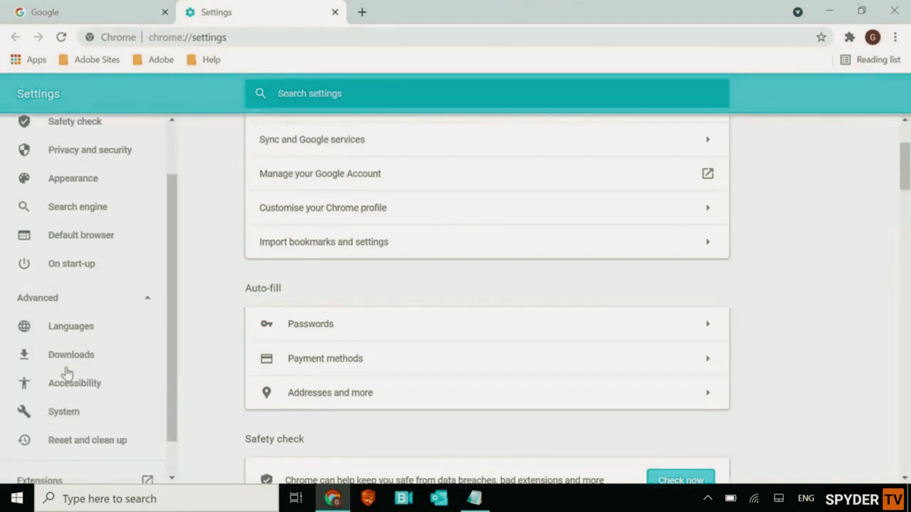
{"action": "left_click", "coordinate": [74, 401]}
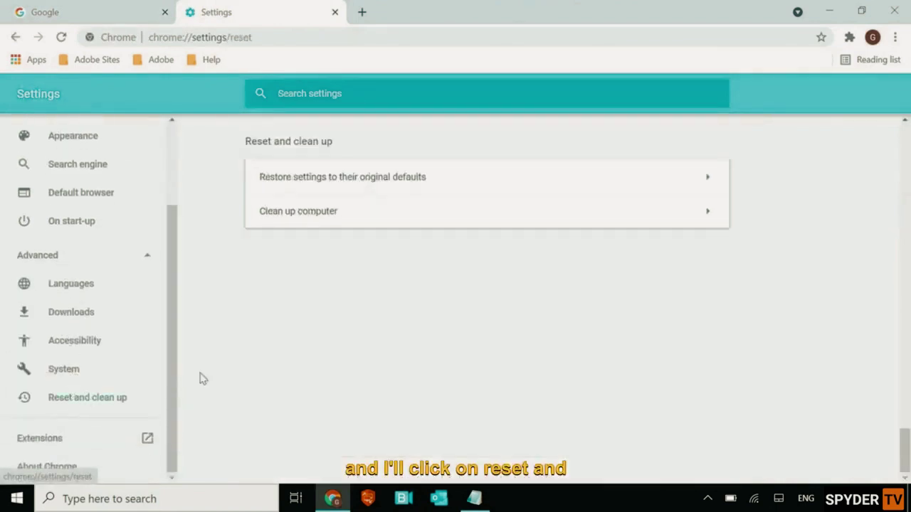
Restore Chrome's settings to their original defaults and open the Extensions page.
{"action": "left_click", "coordinate": [465, 180]}
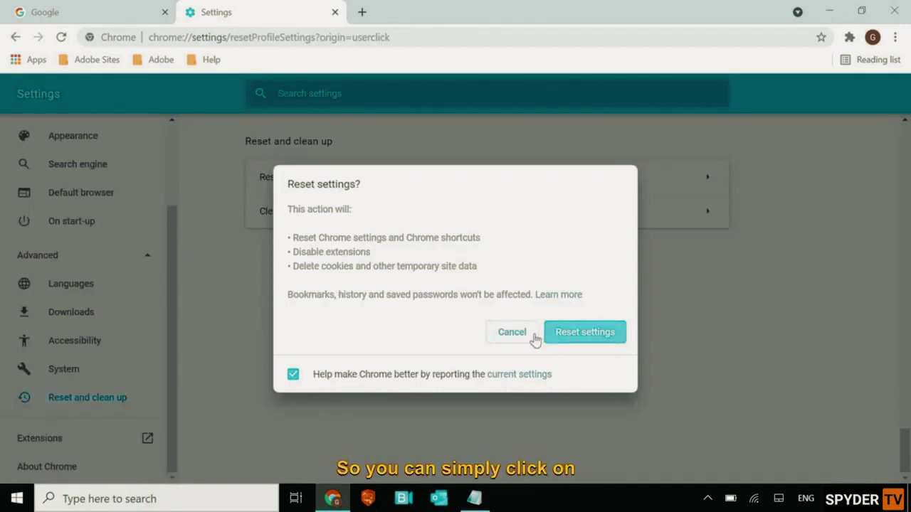
{"action": "left_click", "coordinate": [565, 340]}
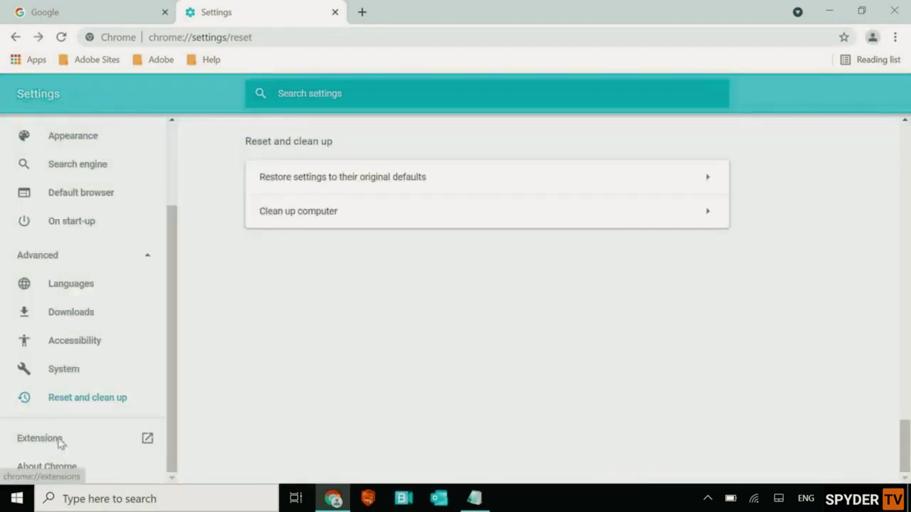
{"action": "left_click", "coordinate": [60, 444]}
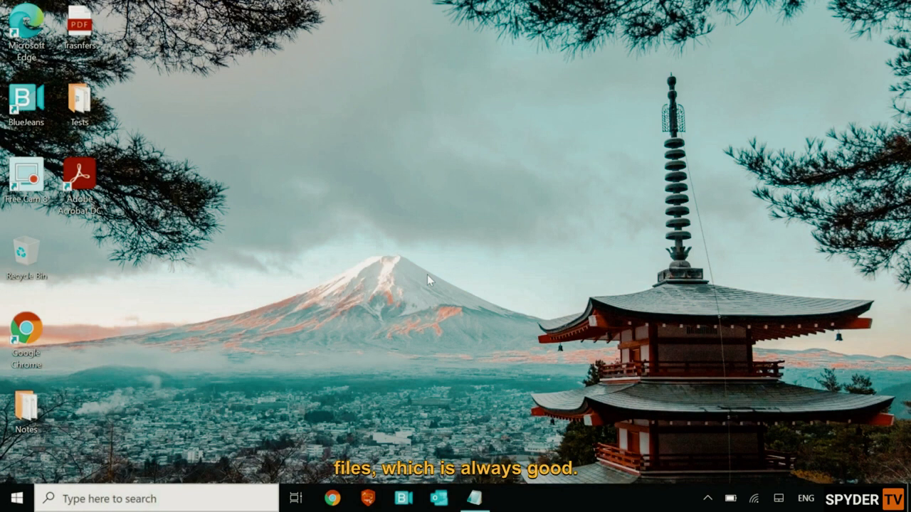
Search Windows for windows and open the Windows Update settings.
{"action": "left_click", "coordinate": [81, 501]}
{"action": "type", "text": "windows"}
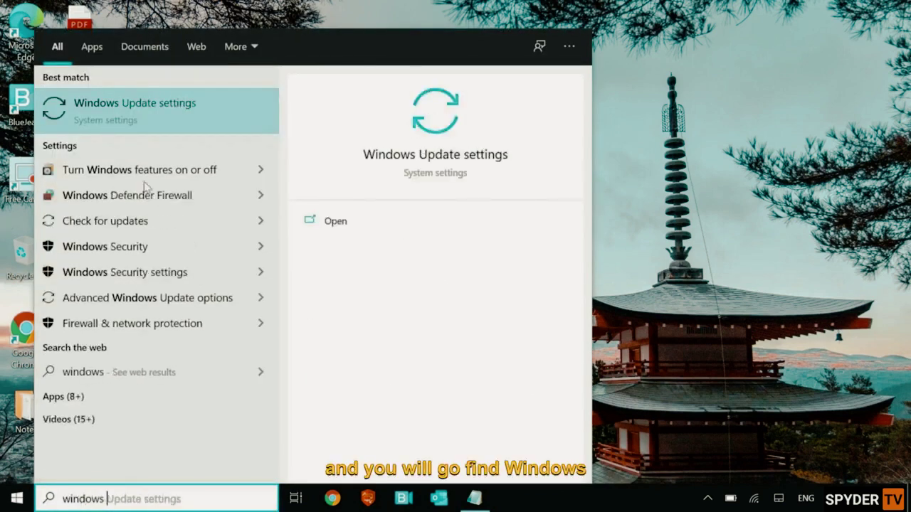
{"action": "left_click", "coordinate": [202, 117]}
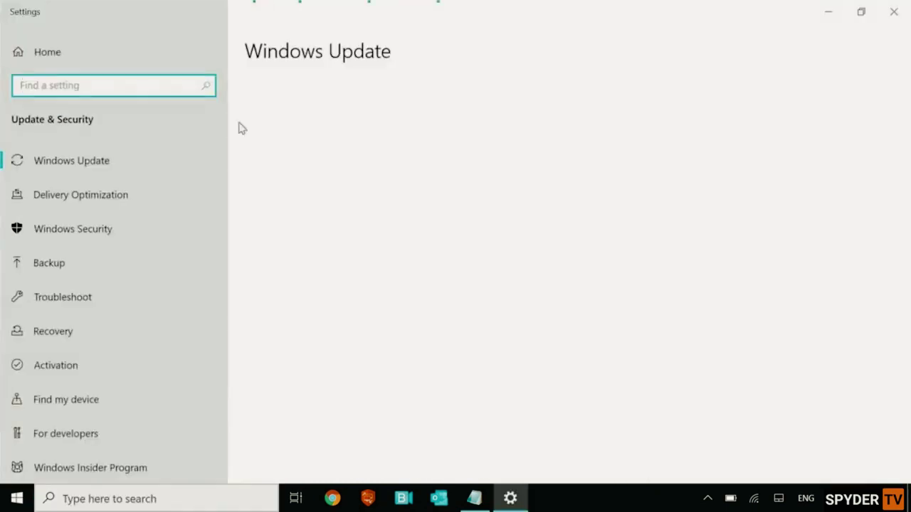